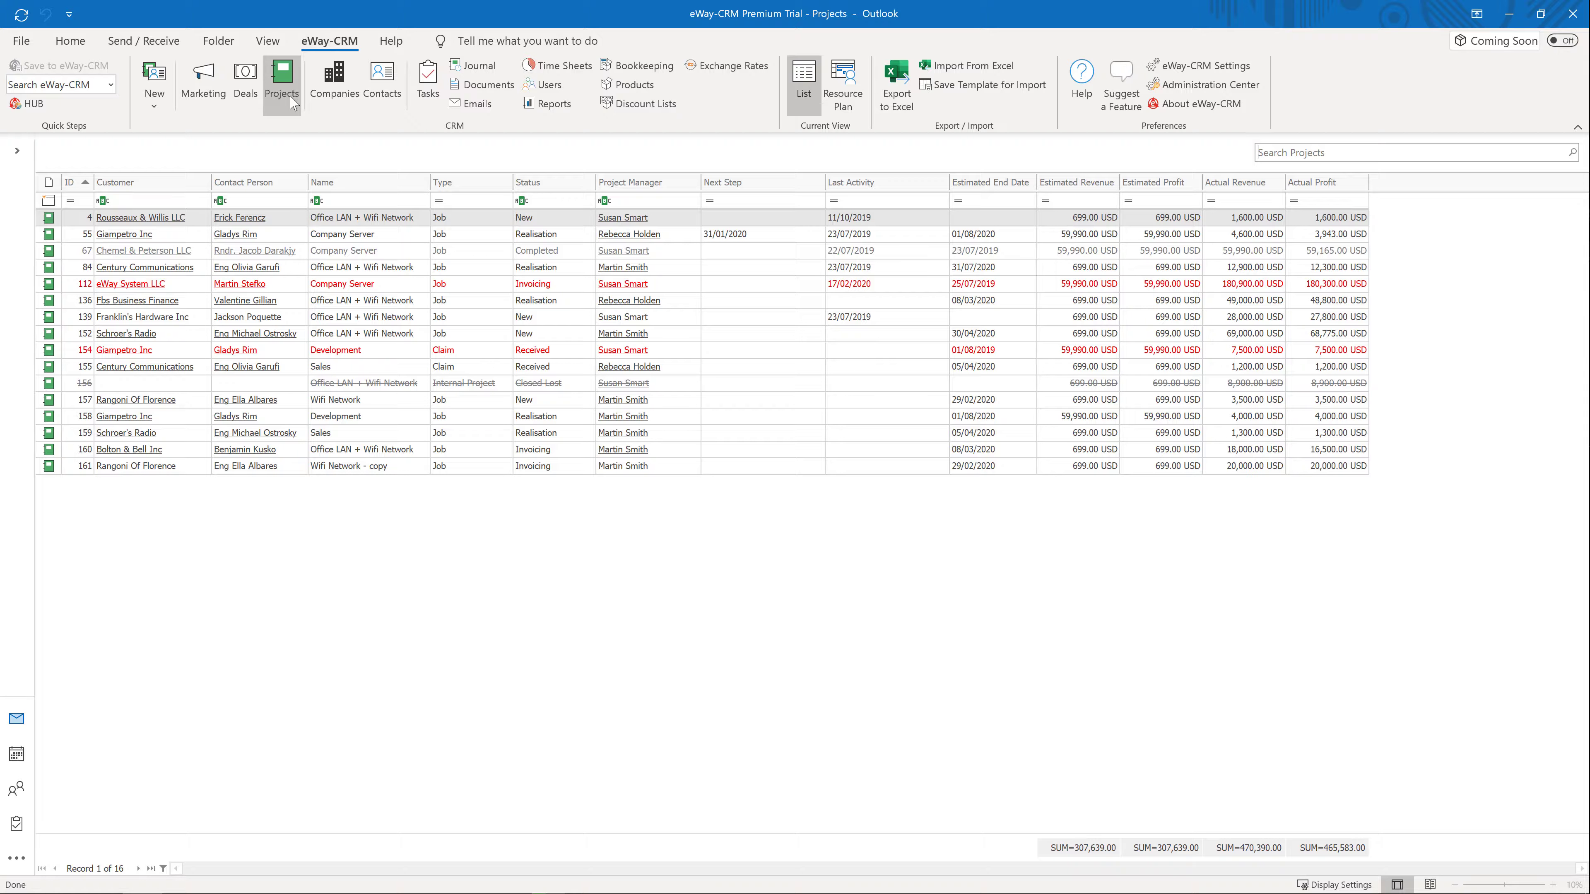
# Add the Categories column to the project list, placed directly after Project Manager, using the Column Chooser
pyautogui.rightClick(383, 183)
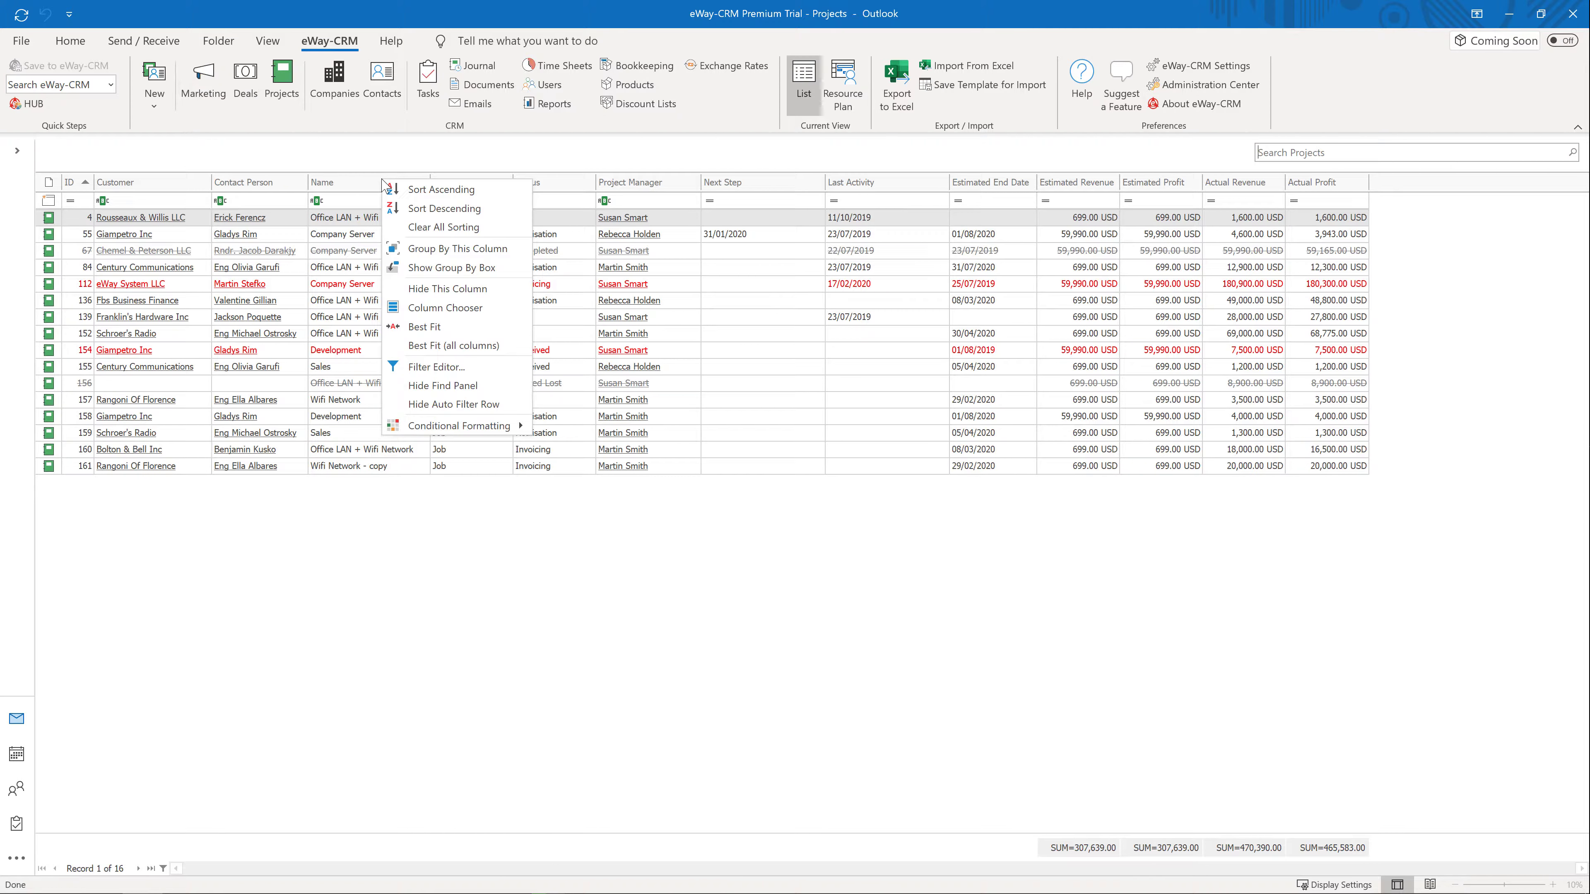
pyautogui.click(499, 307)
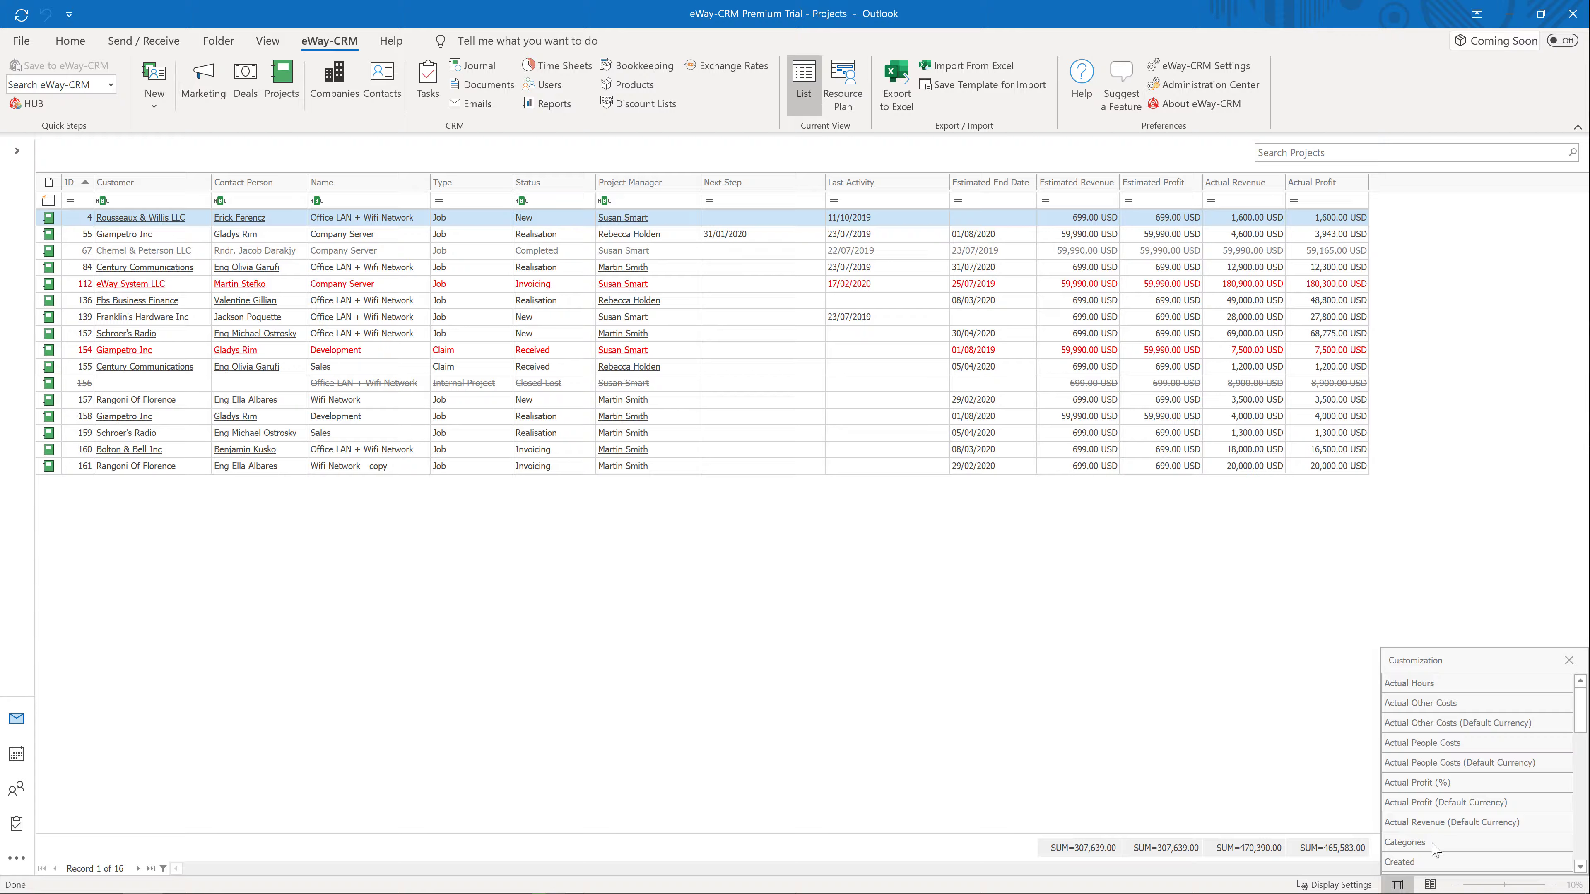
pyautogui.moveTo(1435, 850); pyautogui.dragTo(715, 195)
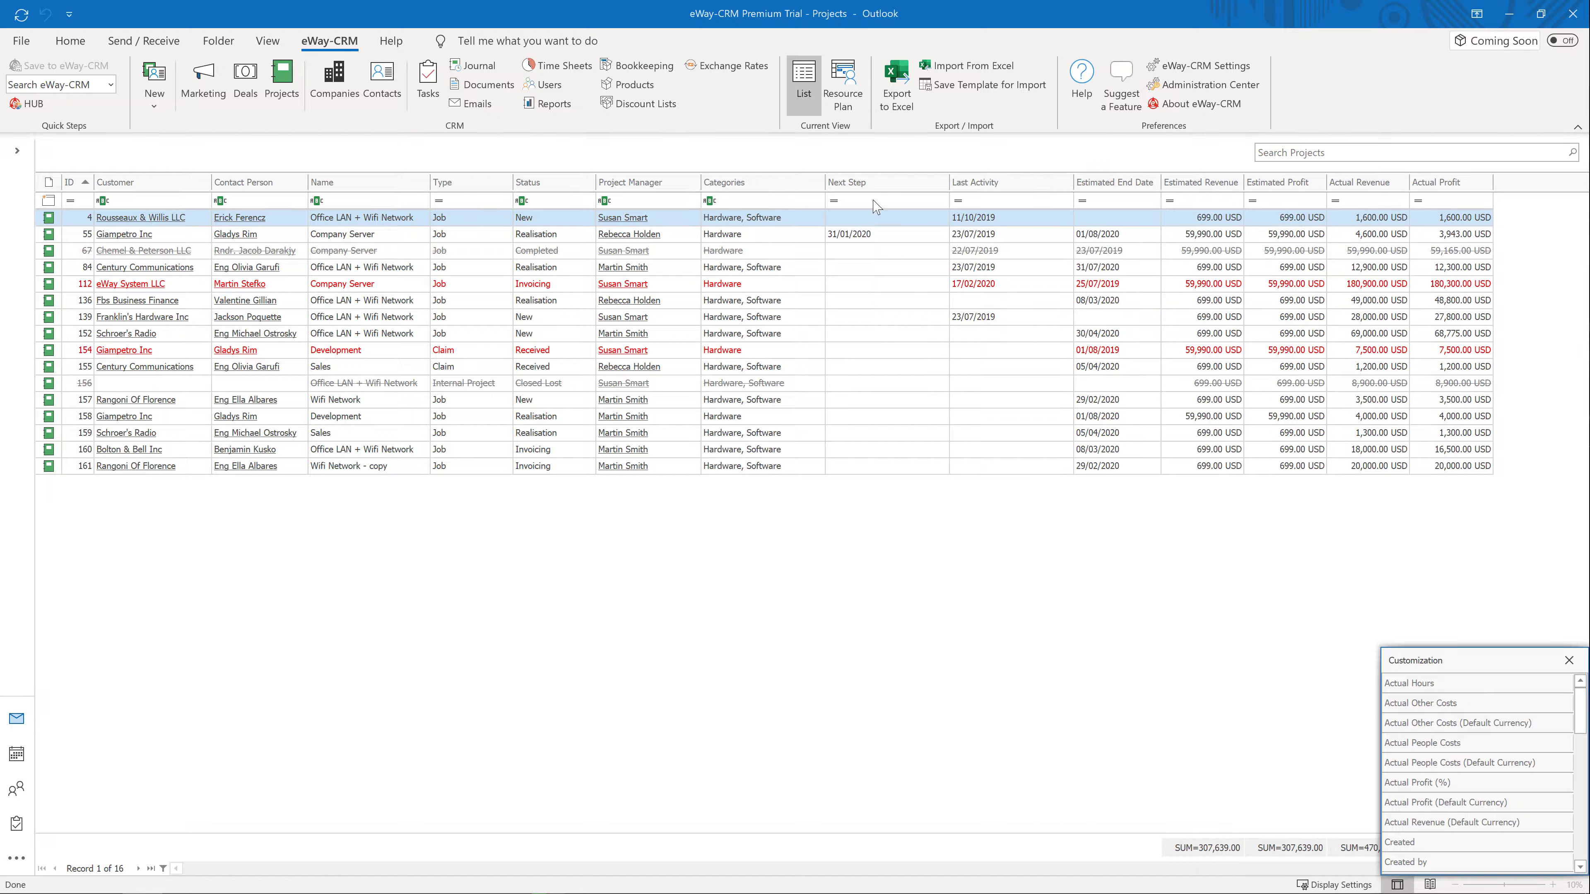
# Remove the Next Step and Last Activity columns from the project list and close the column customization
pyautogui.moveTo(888, 183); pyautogui.dragTo(844, 310)
pyautogui.moveTo(908, 183); pyautogui.dragTo(872, 282)
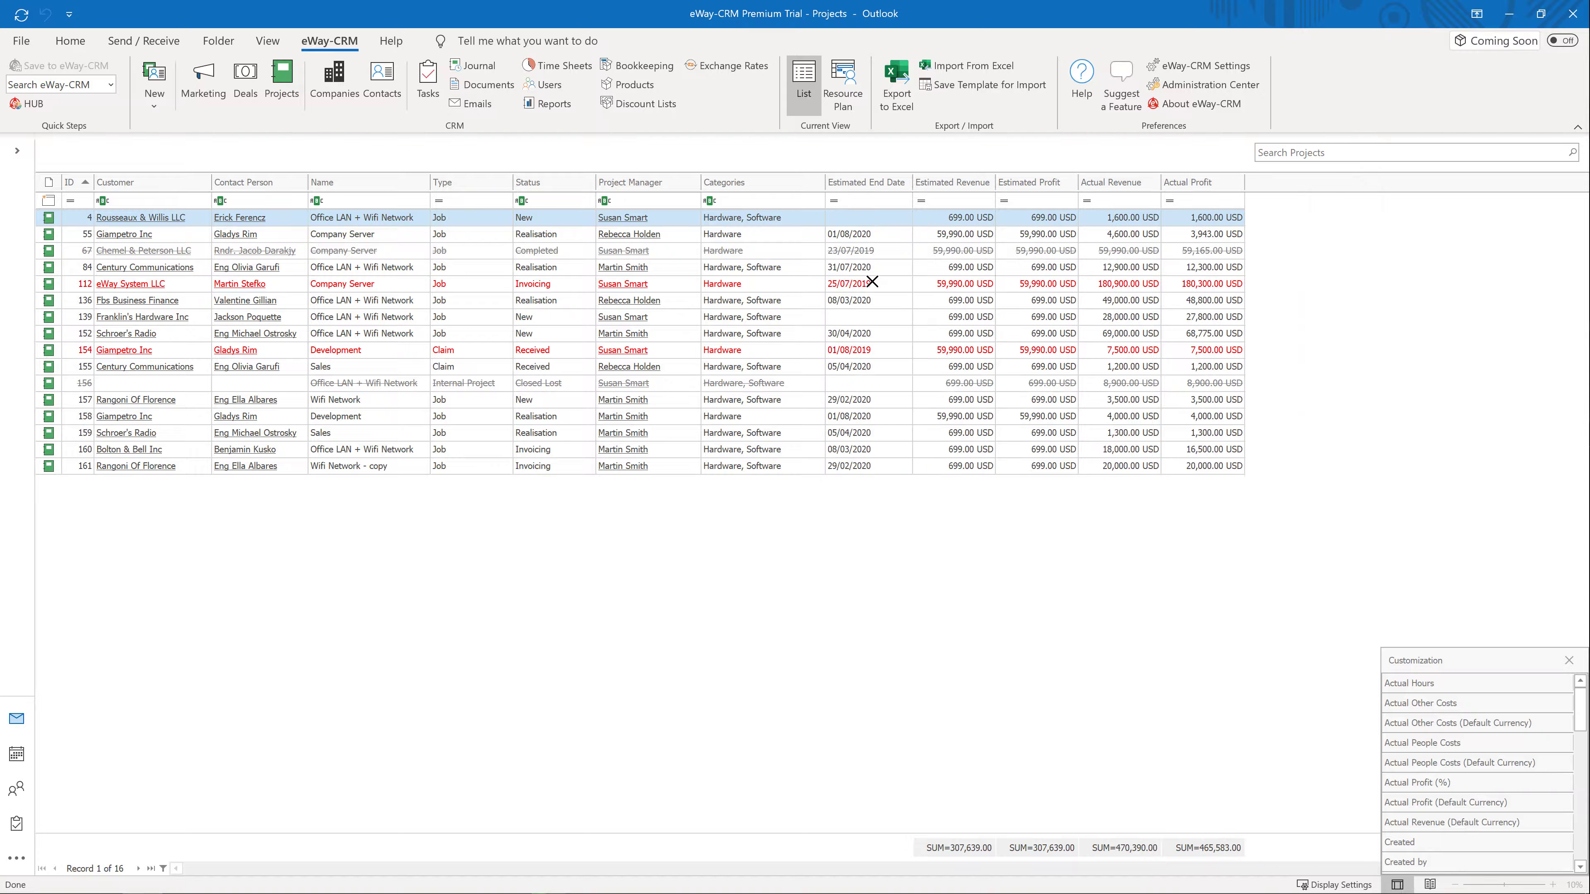
pyautogui.click(1567, 662)
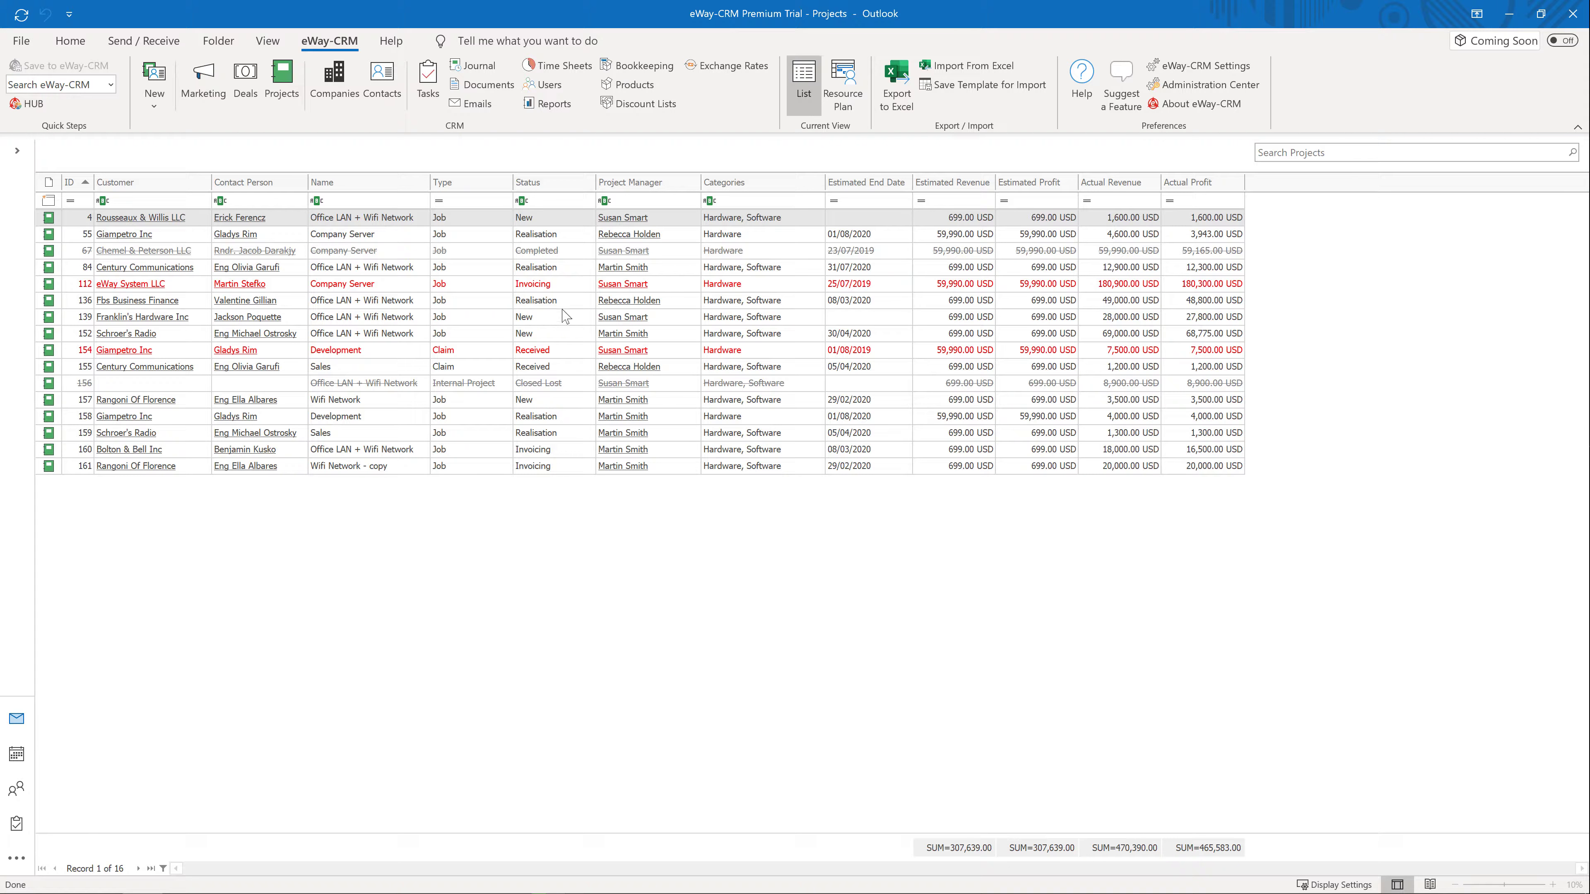
# Filter the Type column by Job with the Does not equal condition
pyautogui.click(508, 203)
pyautogui.click(507, 201)
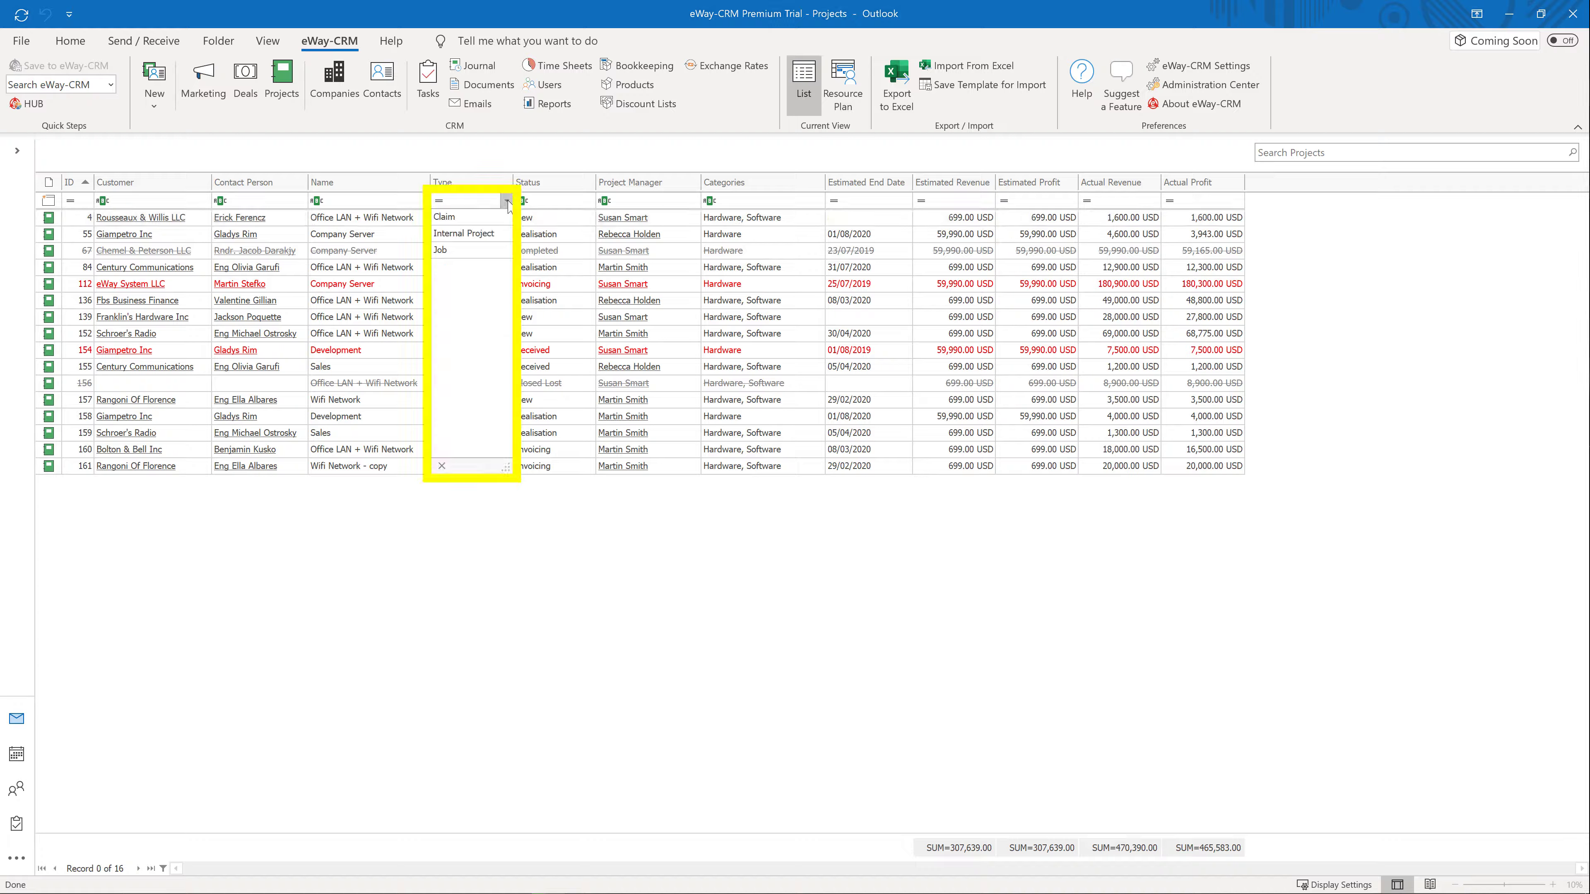
pyautogui.click(503, 250)
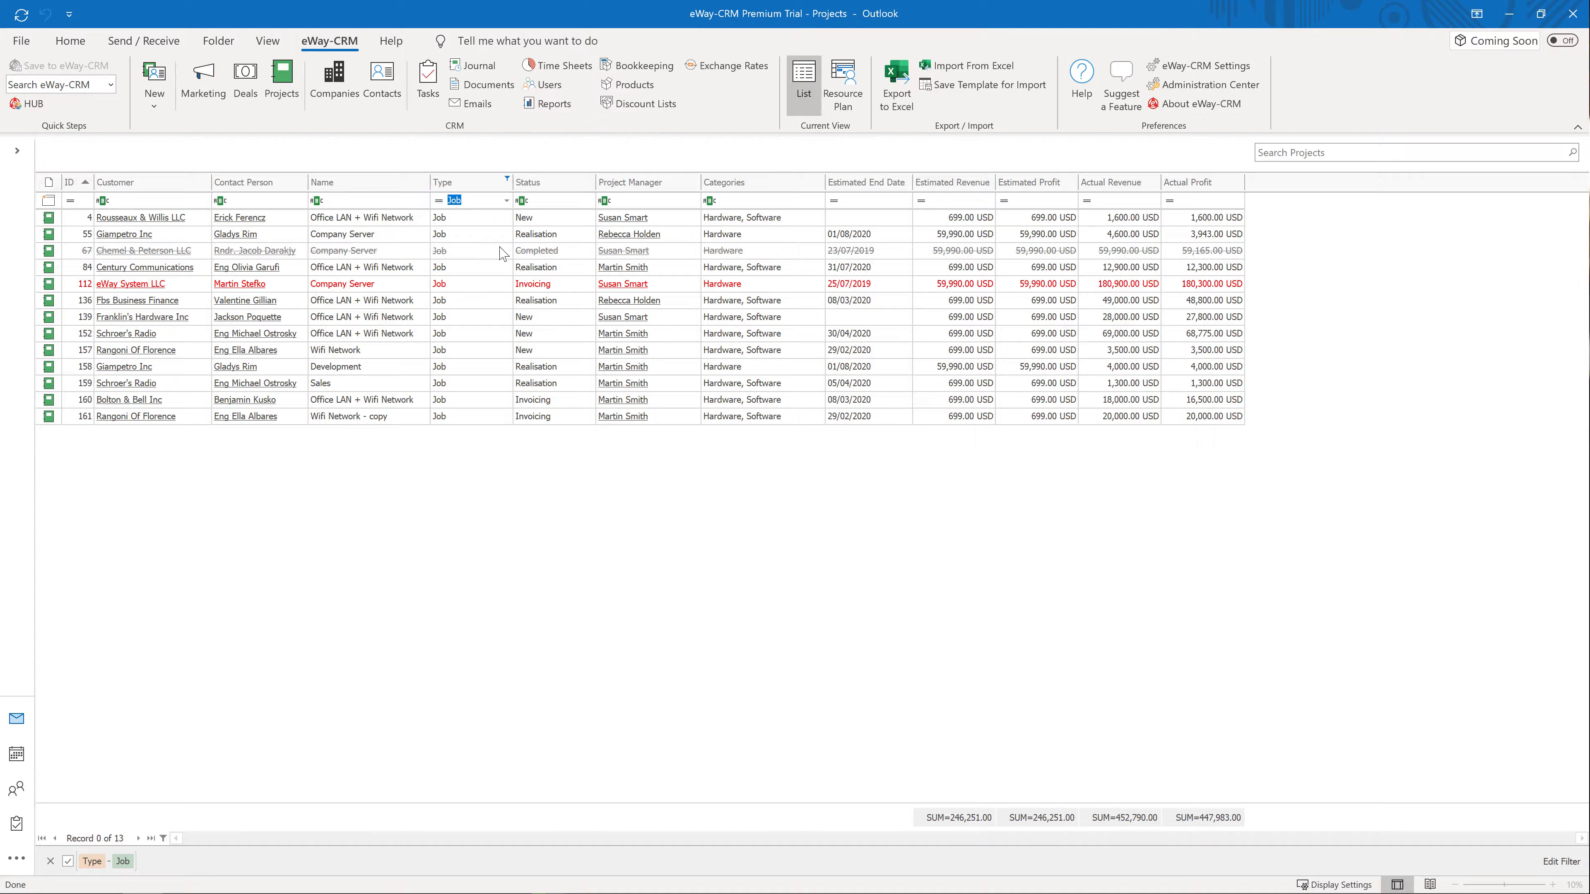
pyautogui.click(439, 202)
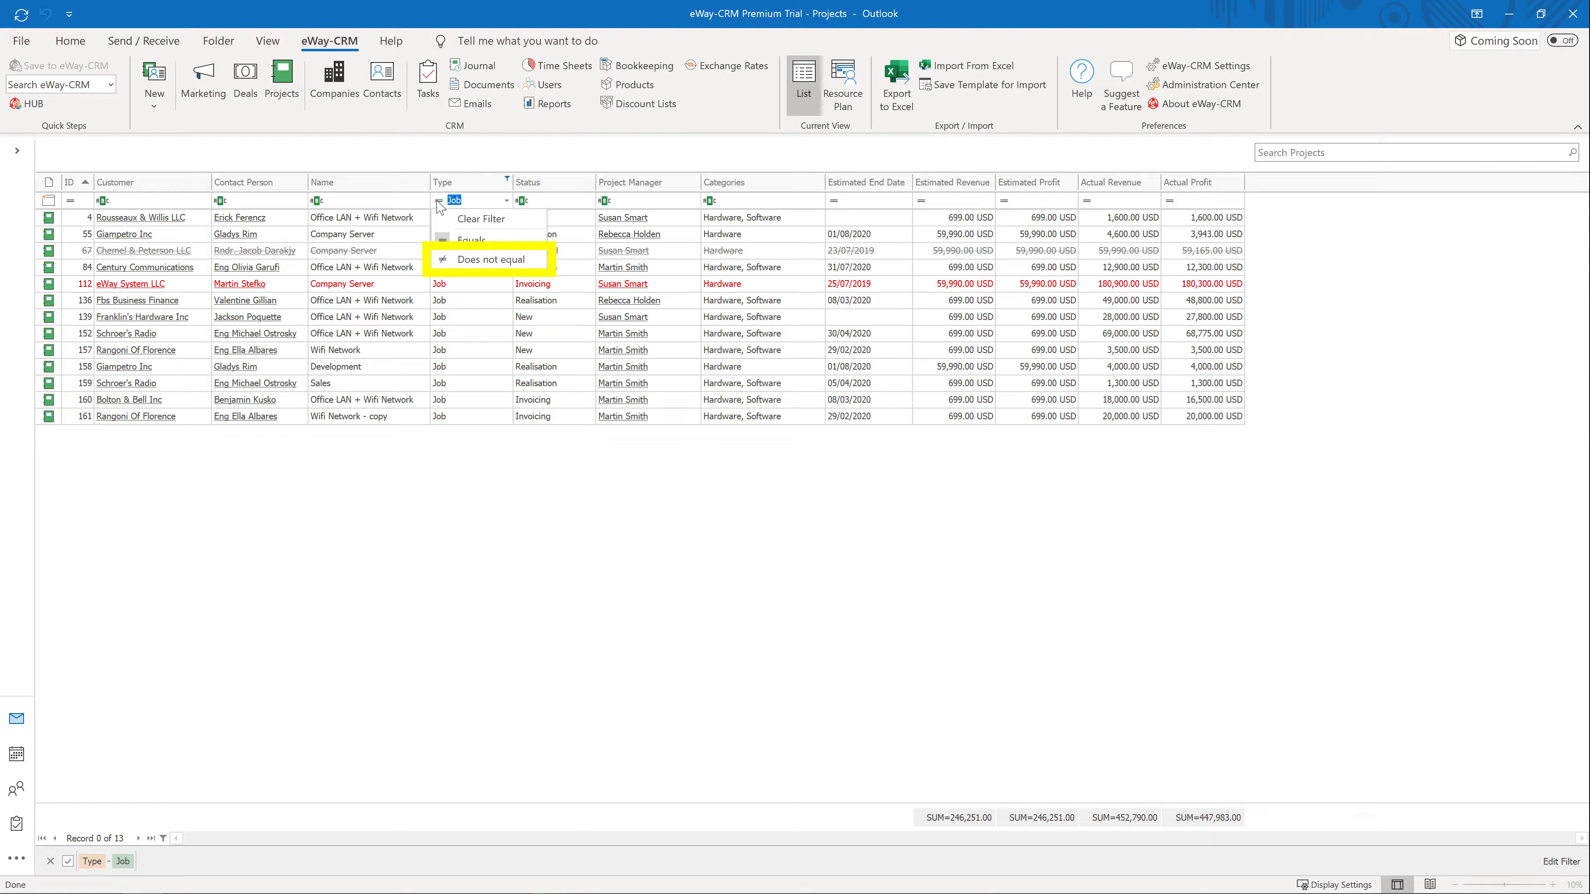
pyautogui.click(535, 260)
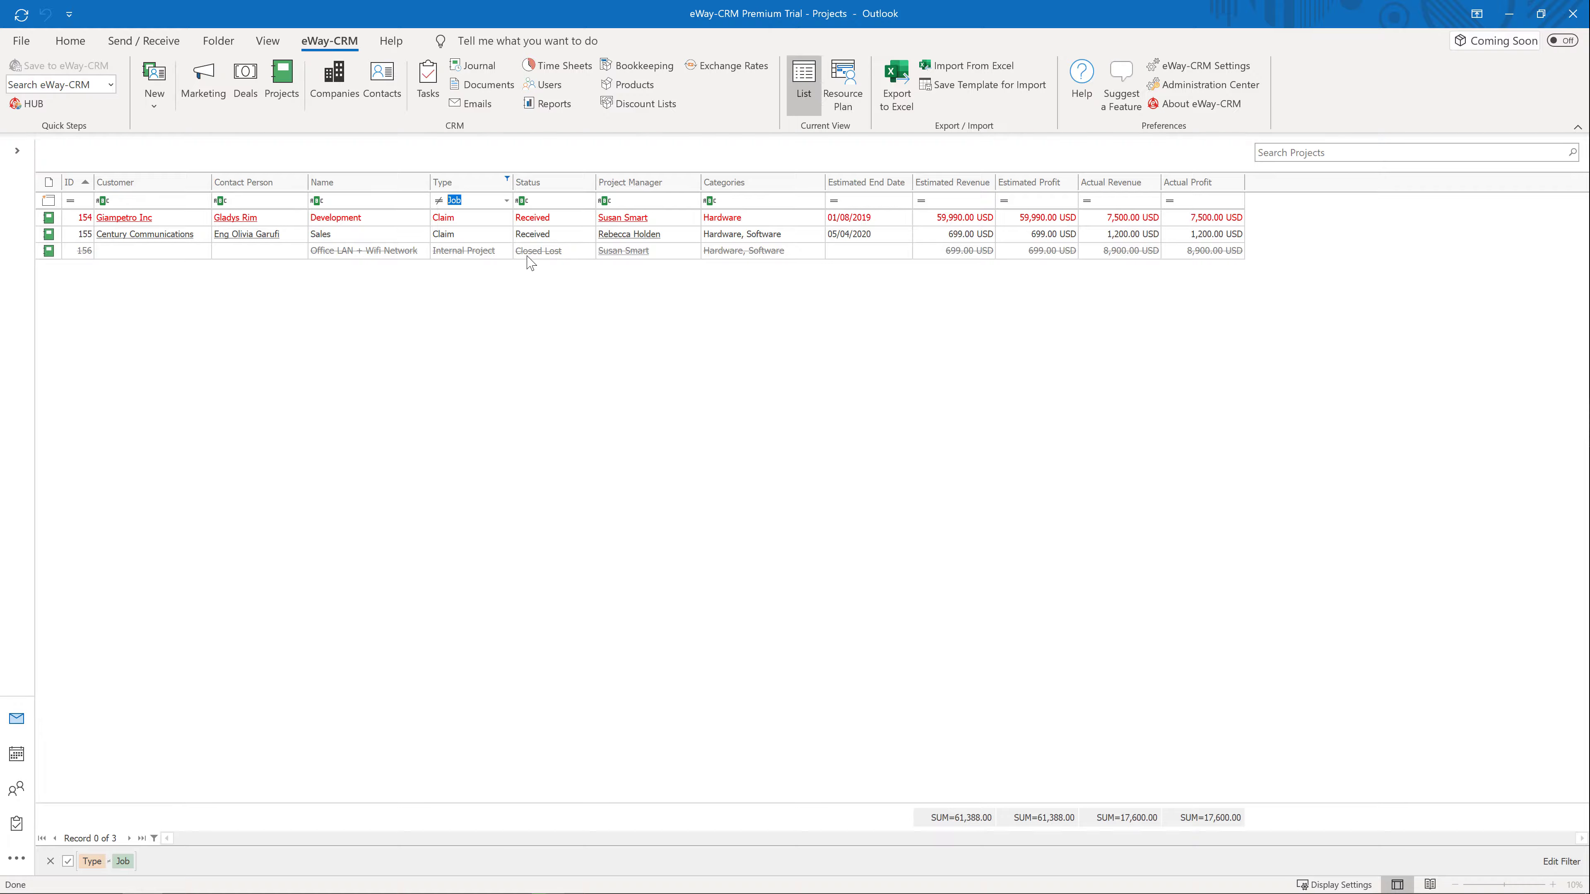
# Filter Estimated End Date to greater than or equal to 21/02/2020, and clear all filters from the project list
pyautogui.click(906, 200)
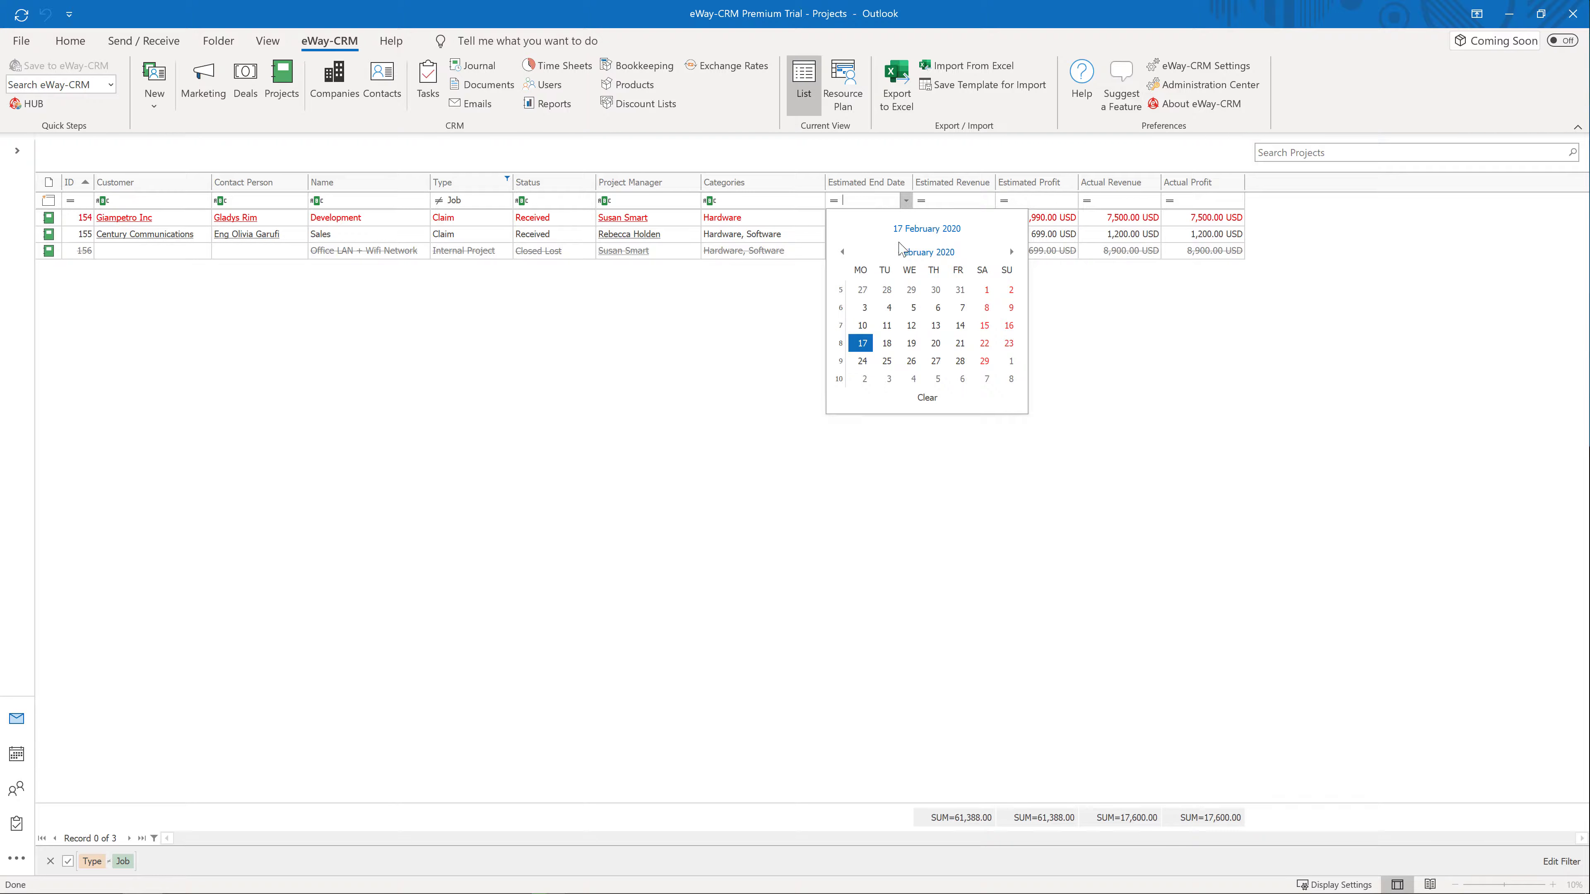
pyautogui.click(960, 343)
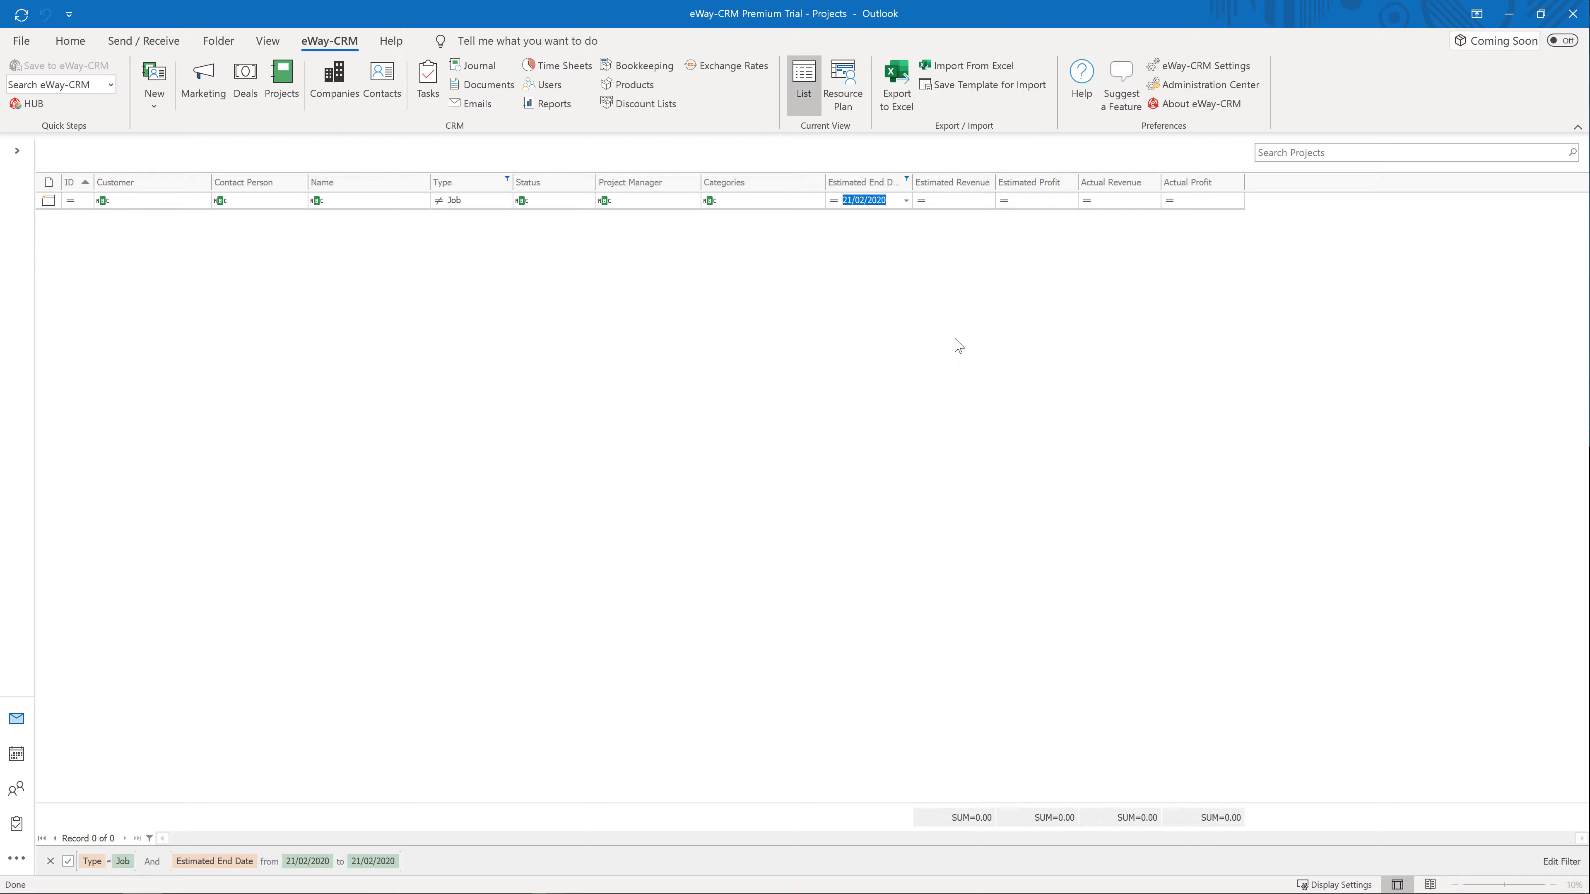
pyautogui.click(834, 200)
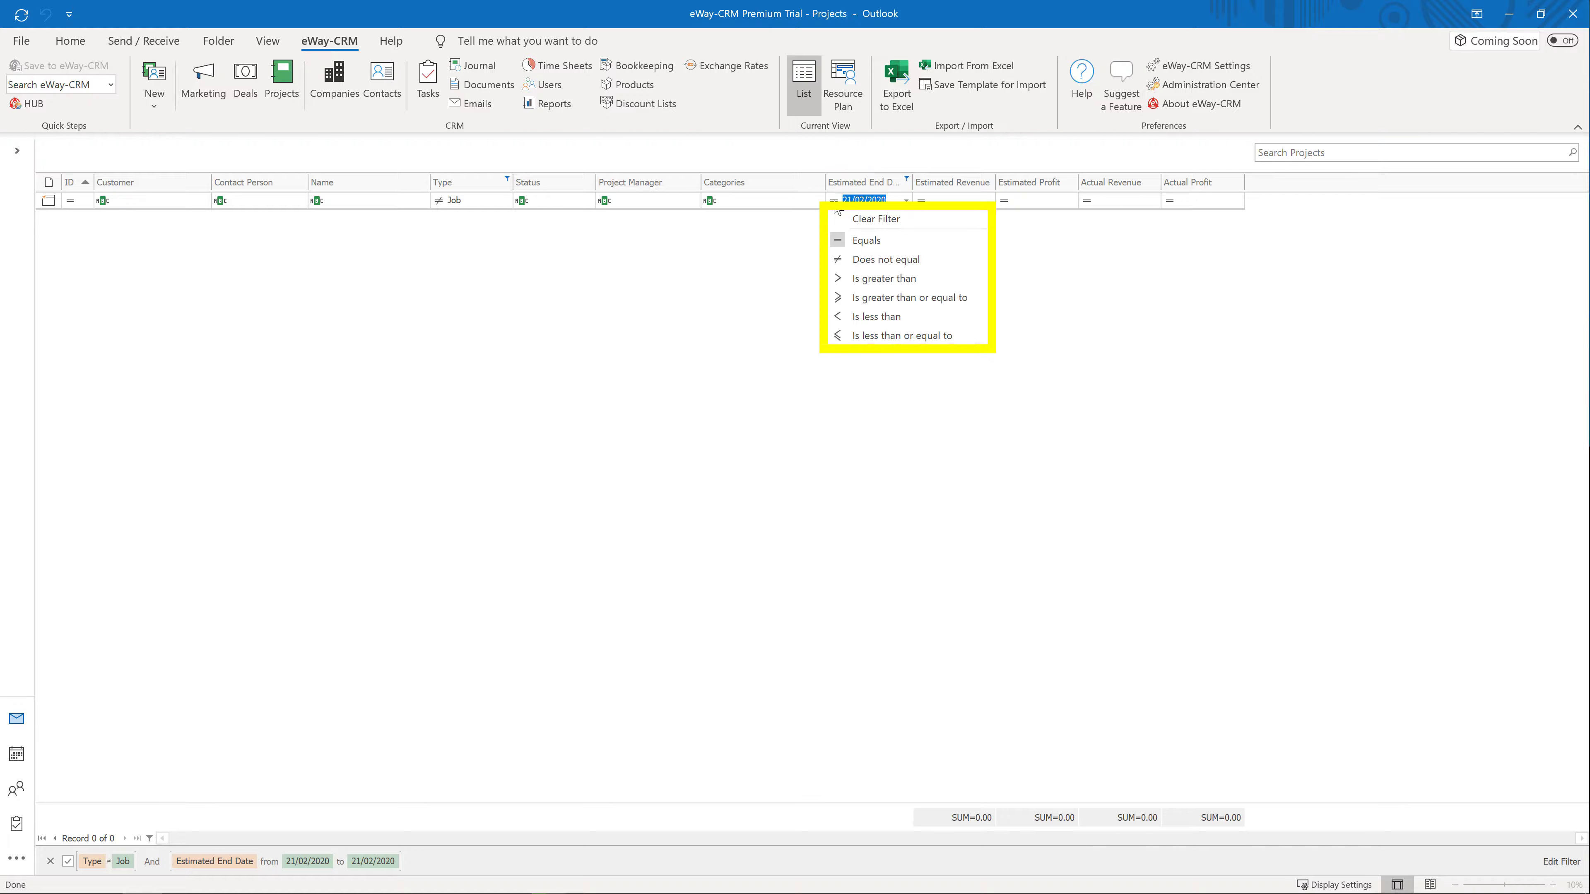
pyautogui.click(872, 298)
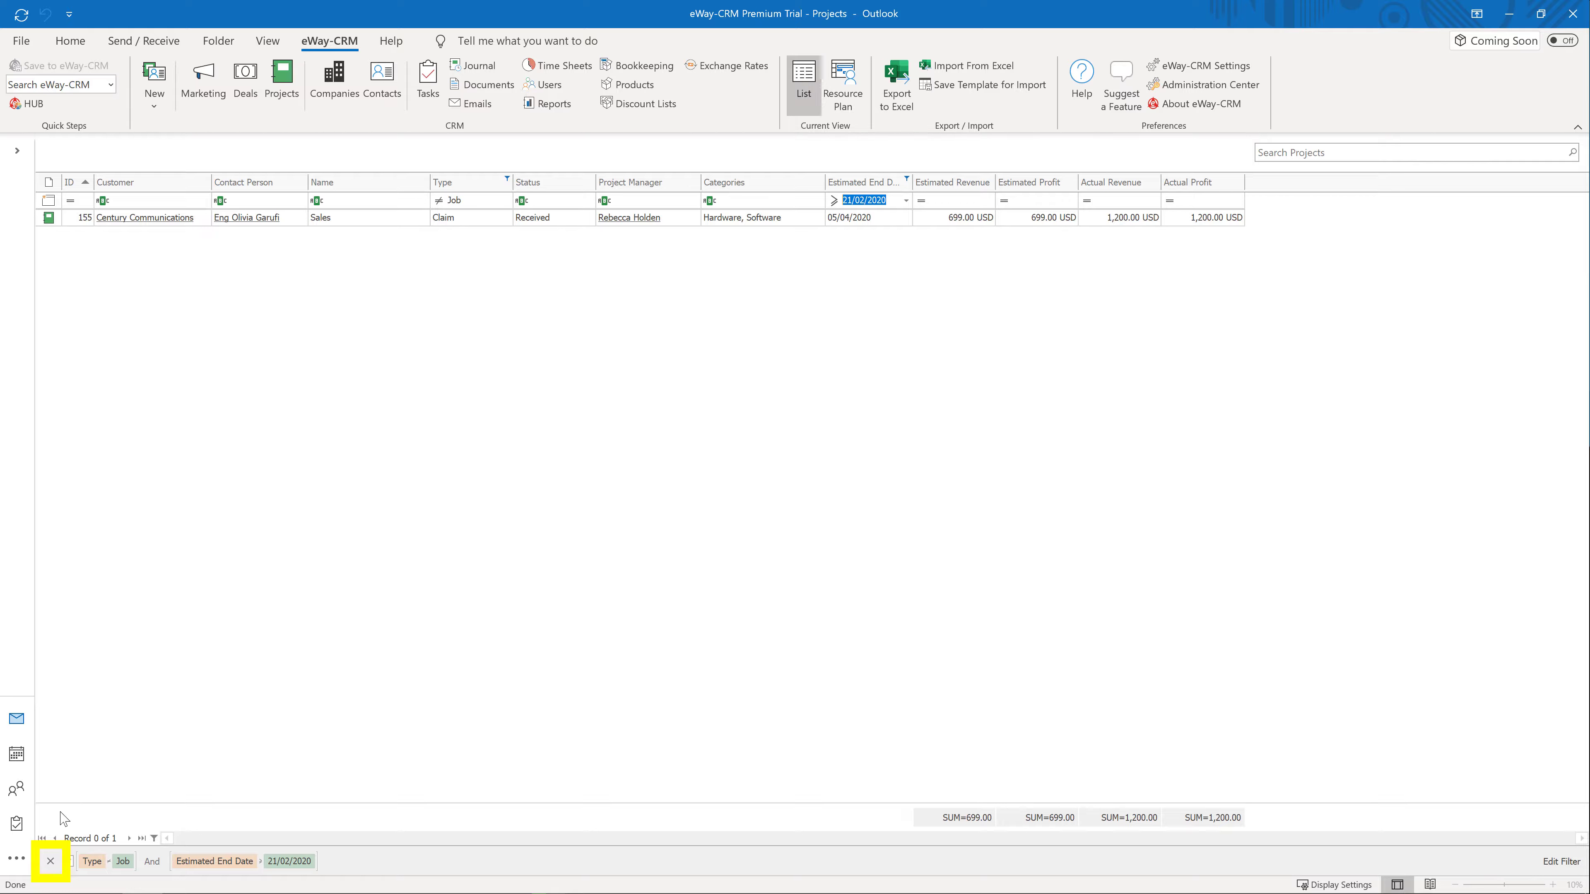
pyautogui.click(48, 862)
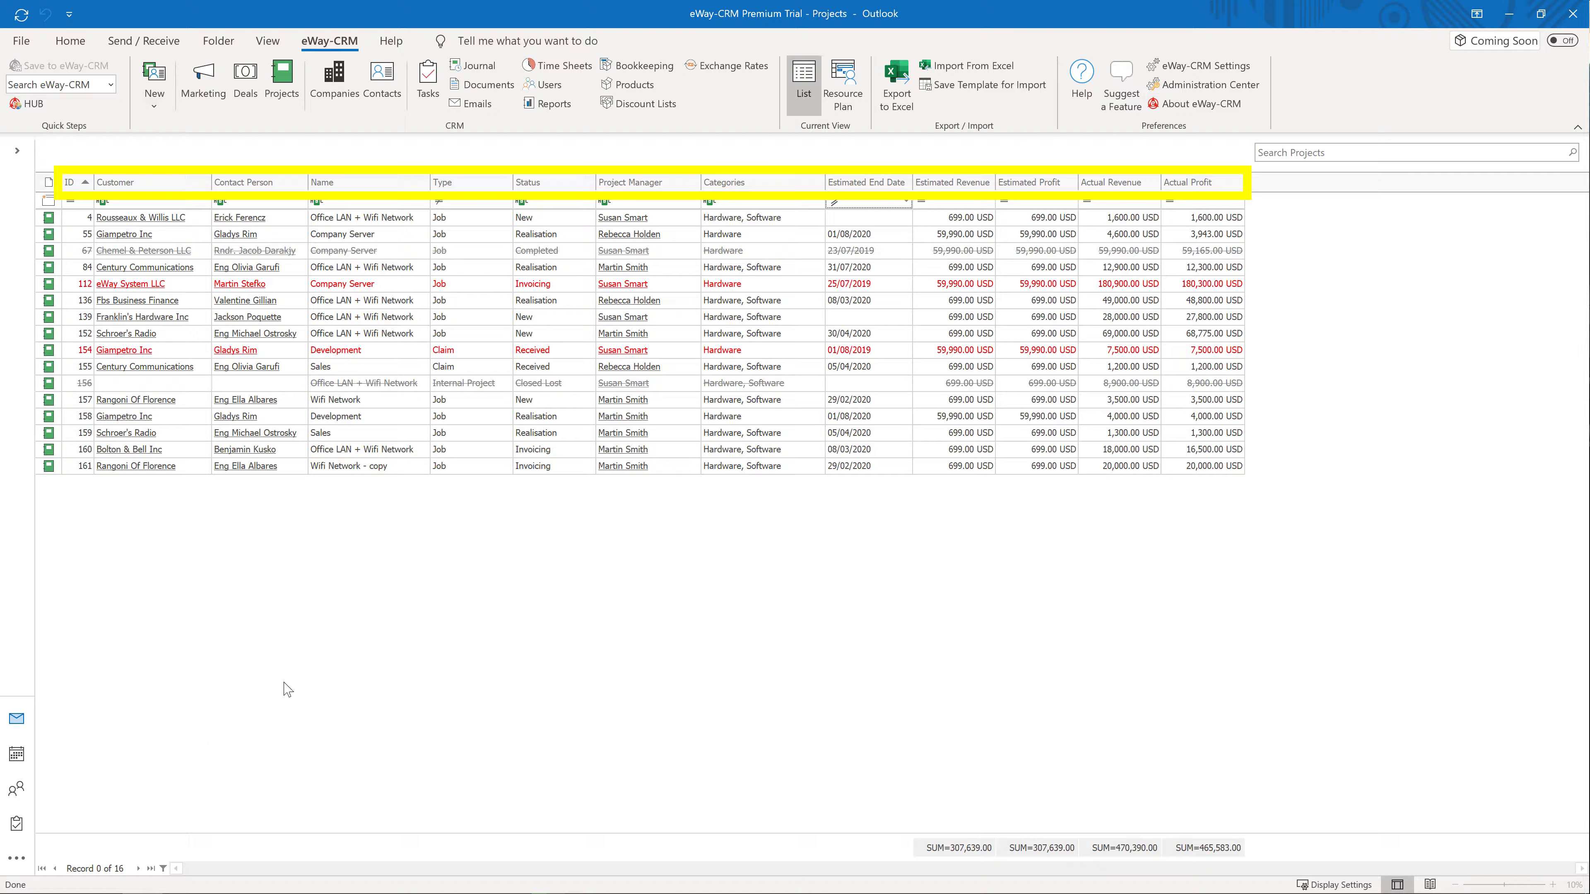
# Start a Filter Editor condition on the Status field with the Is none of operator
pyautogui.rightClick(677, 185)
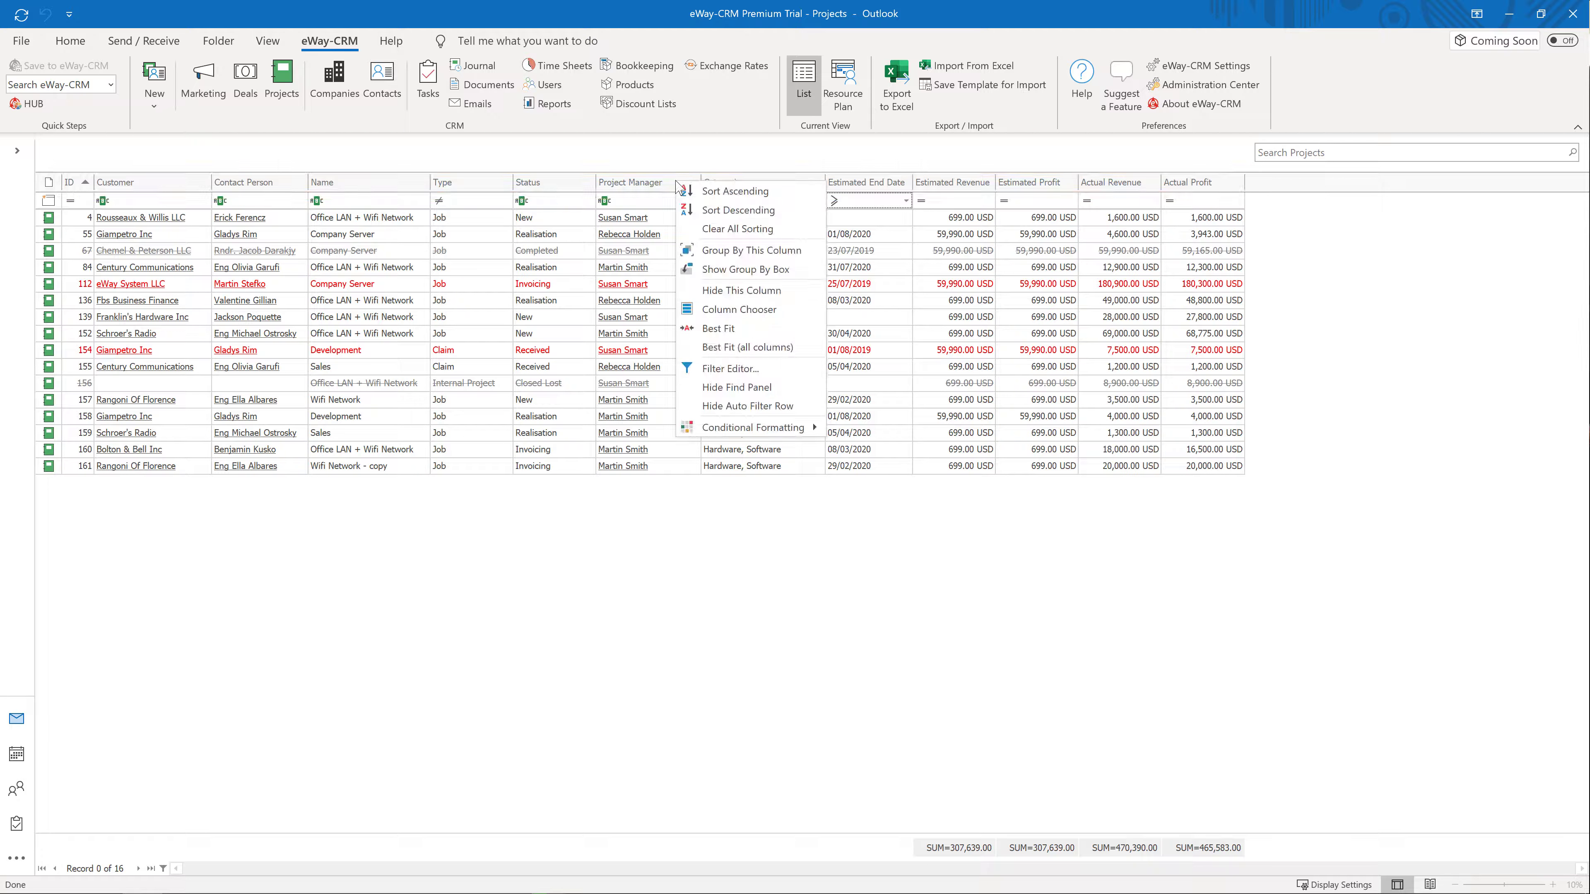
pyautogui.click(790, 369)
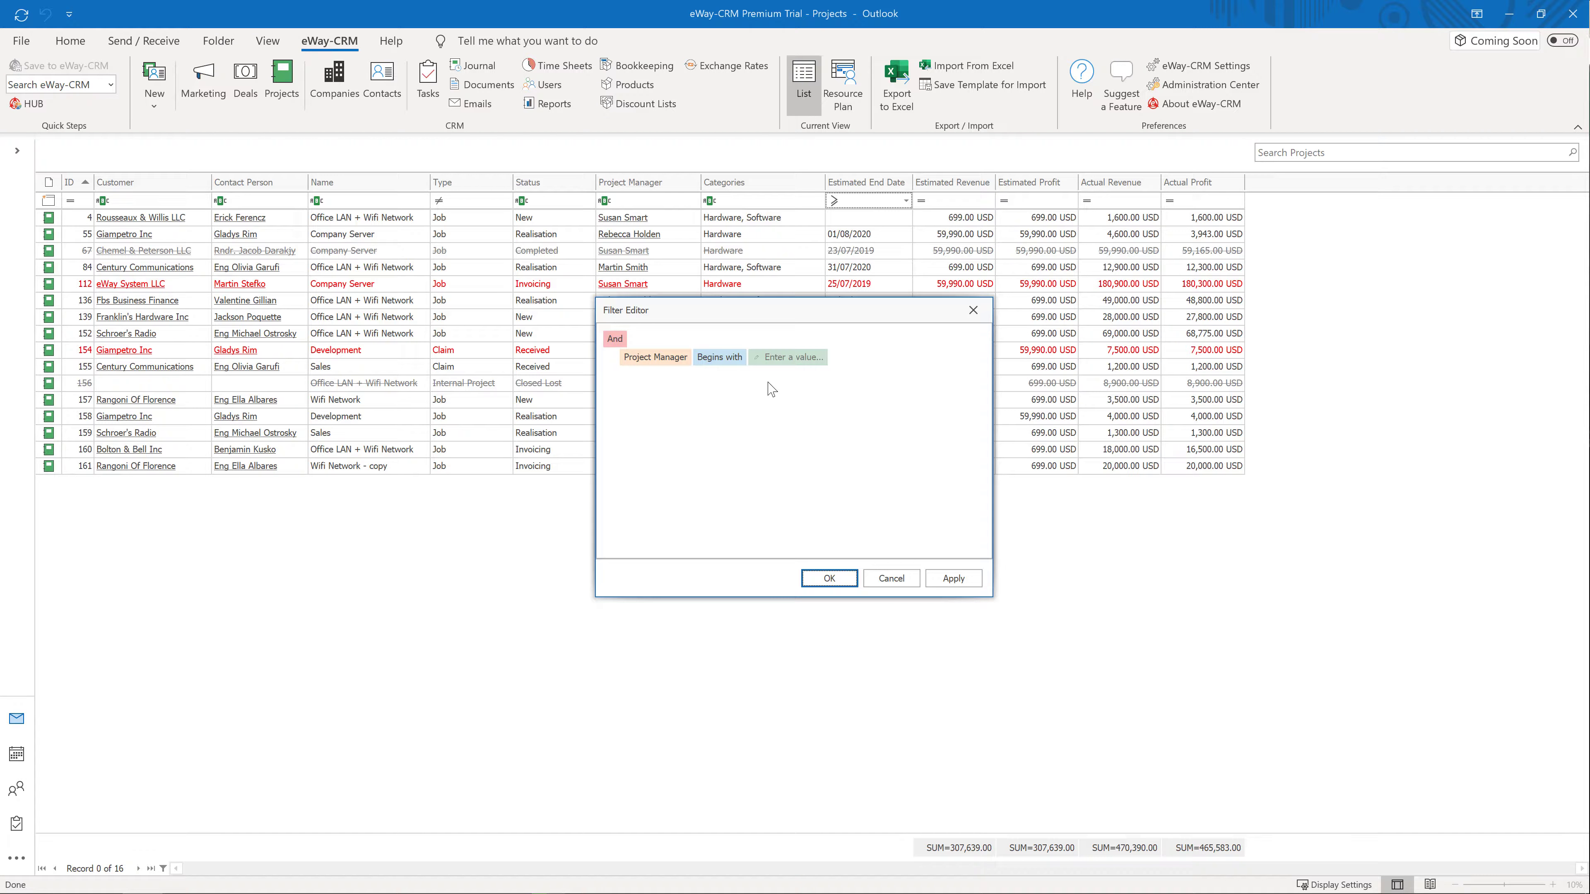
pyautogui.click(673, 367)
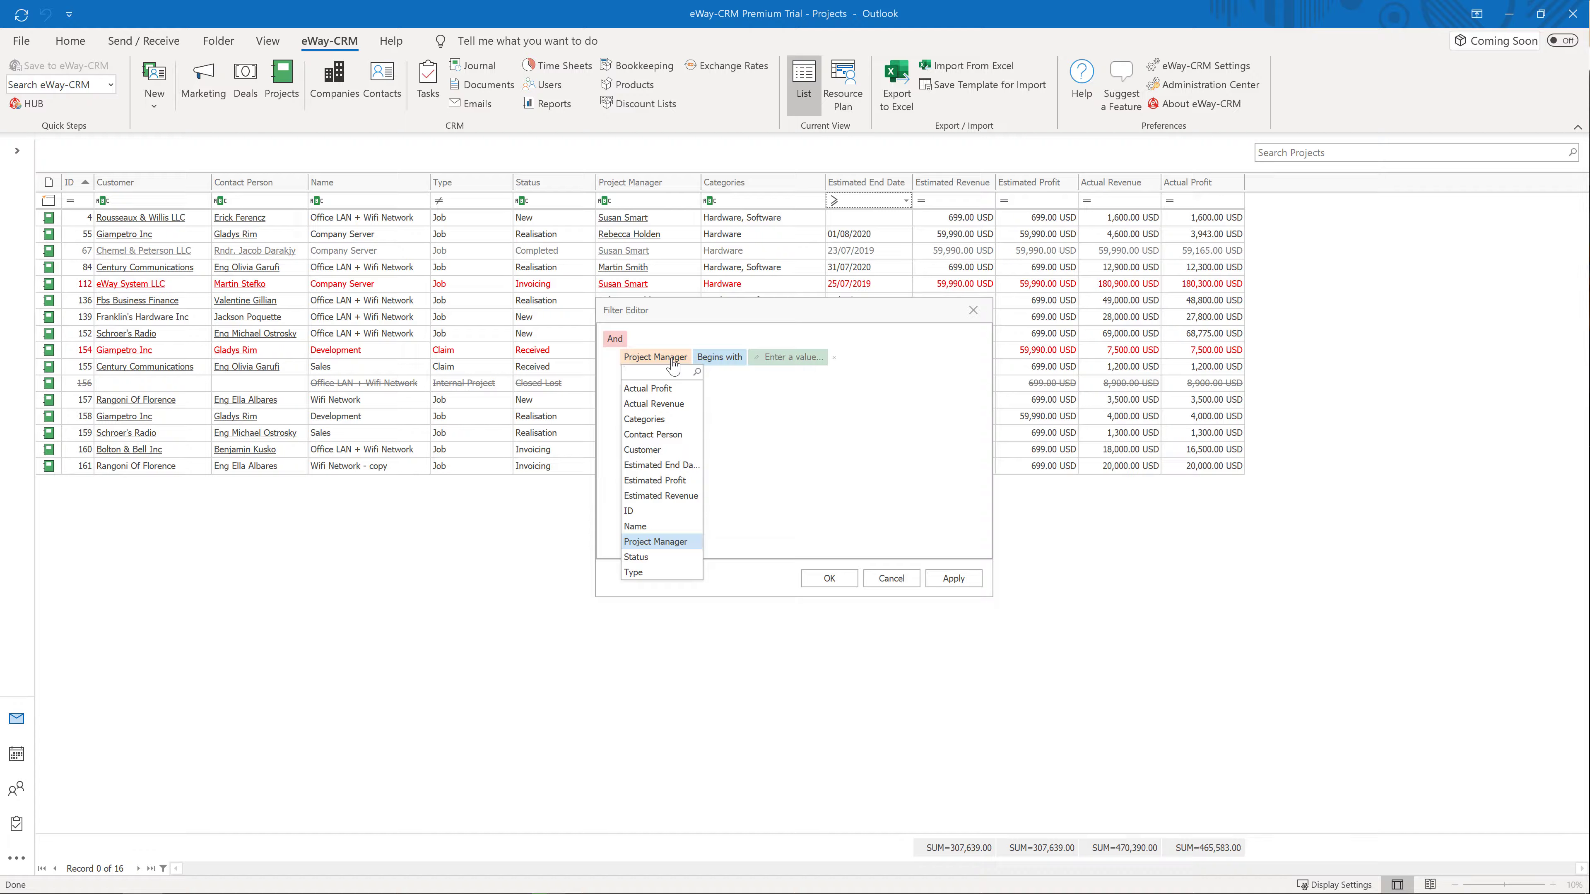
pyautogui.click(664, 557)
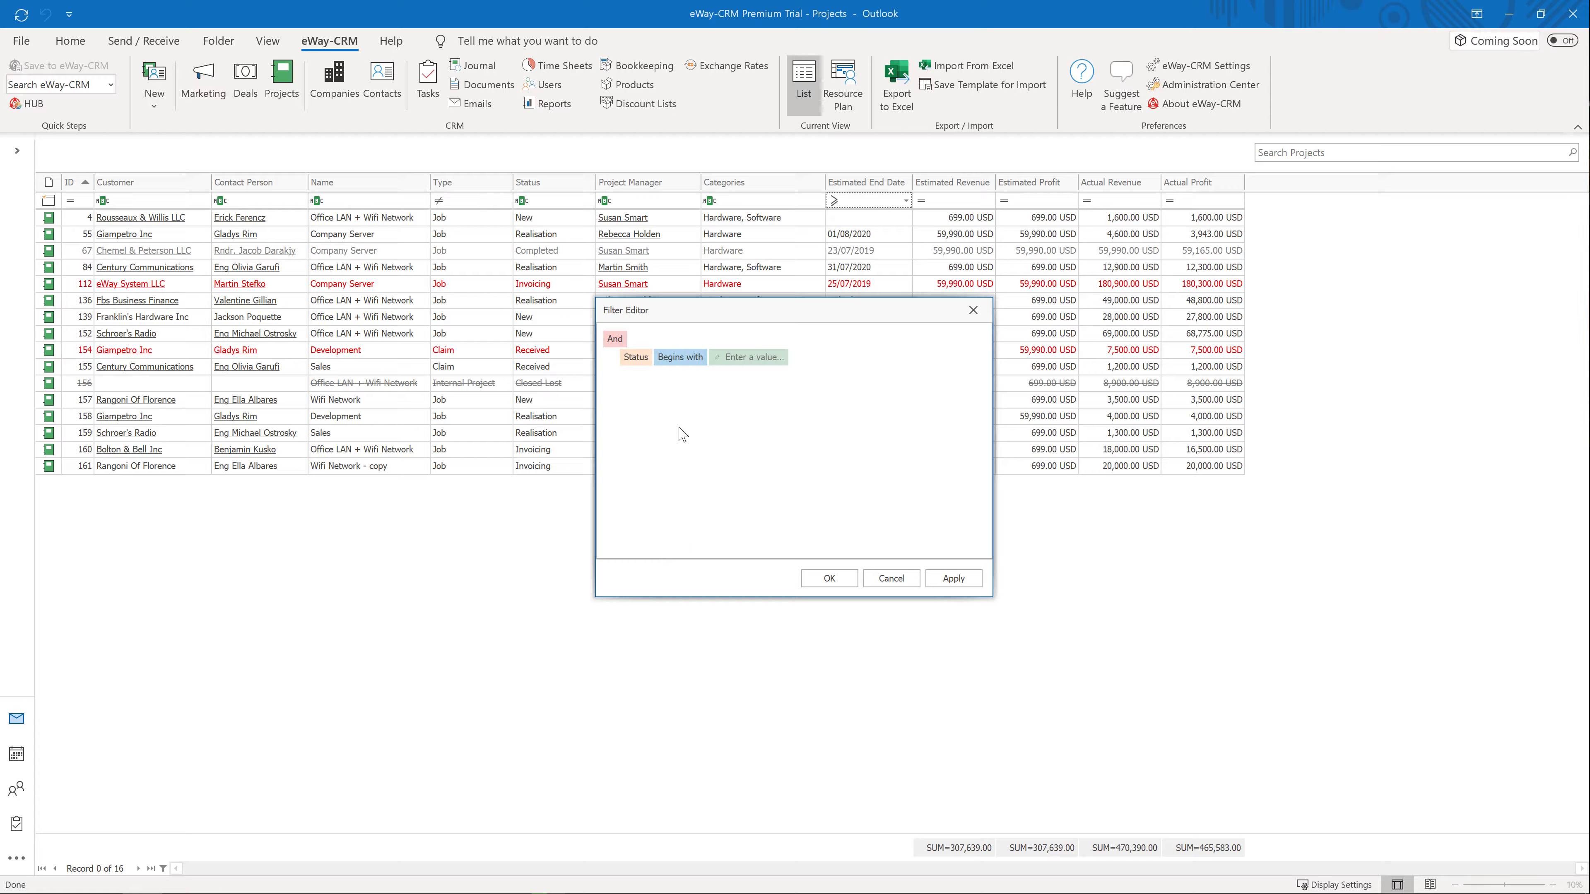
pyautogui.click(680, 357)
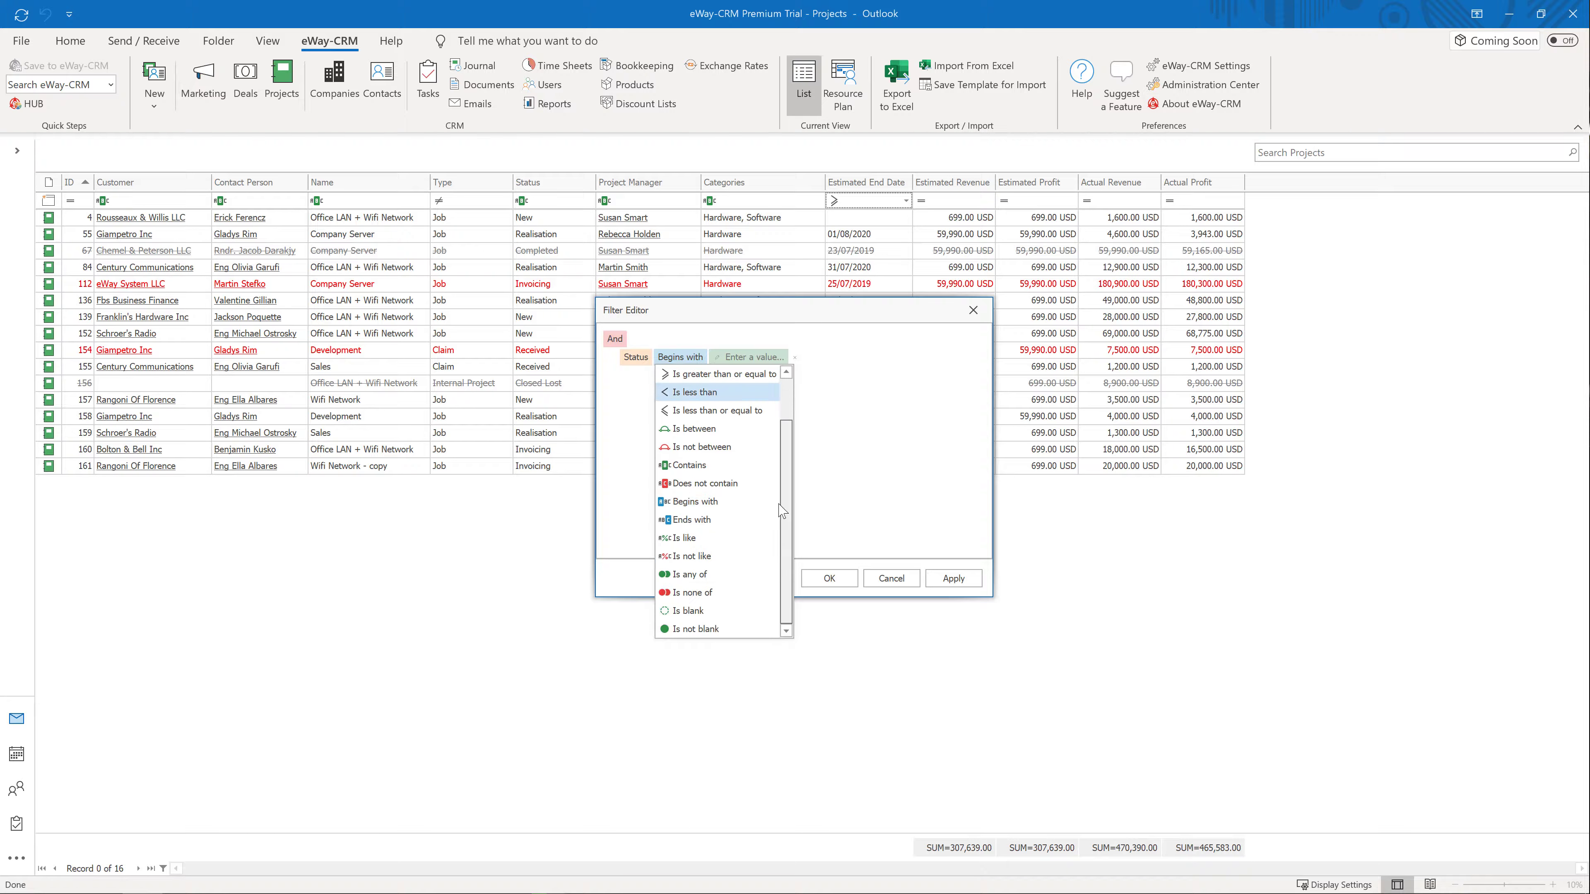
pyautogui.scroll(-2, 733, 539)
pyautogui.click(732, 591)
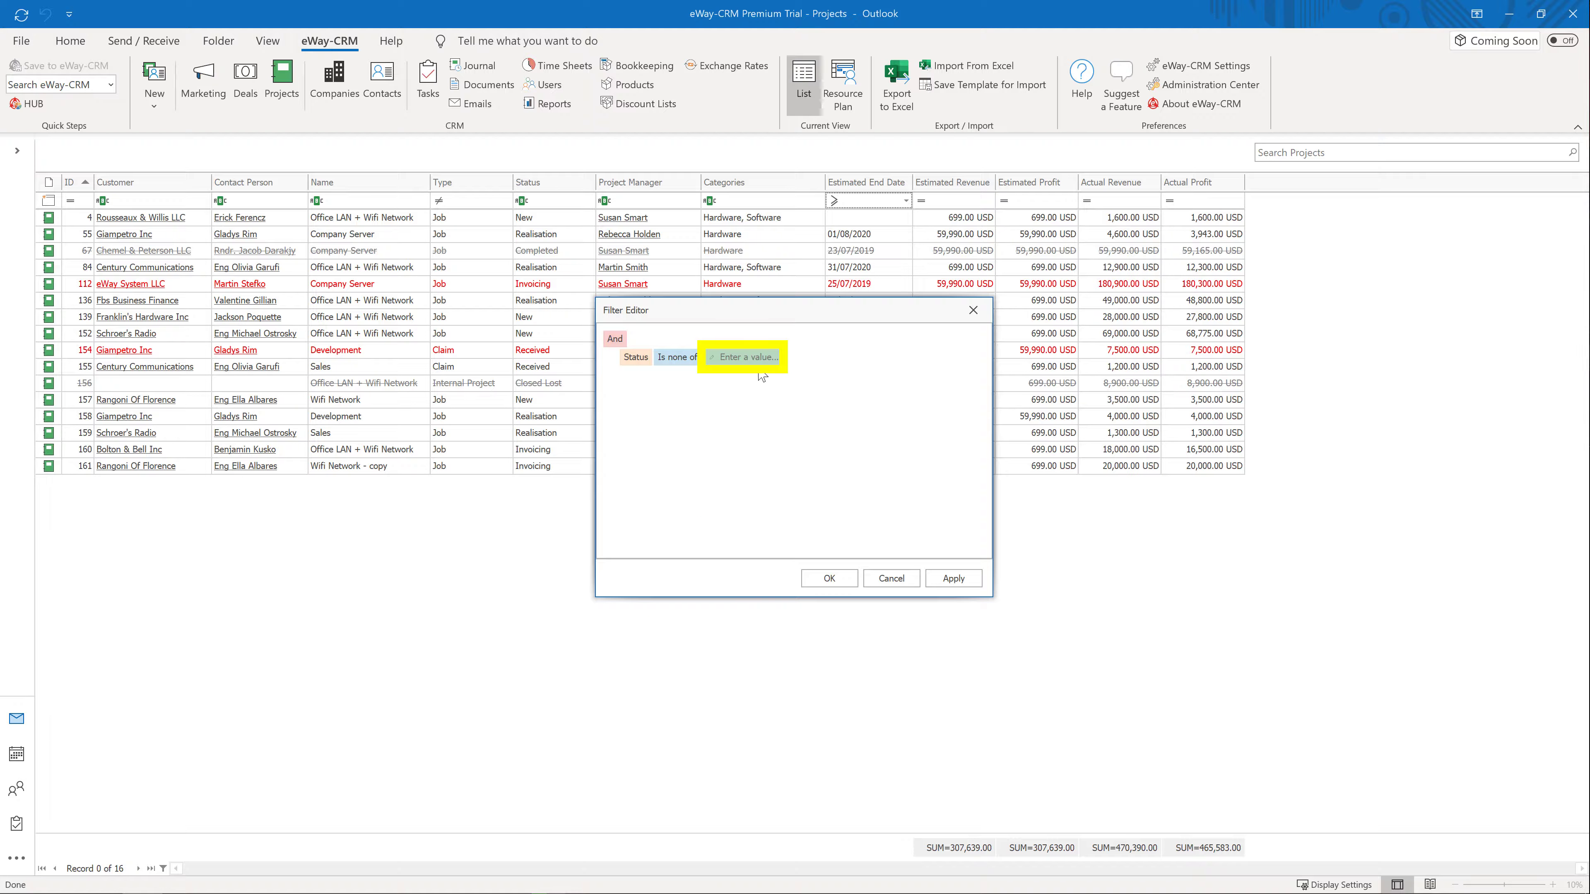
# Enter Completed and Closed Lost as the excluded Status values and apply the filter
pyautogui.click(762, 359)
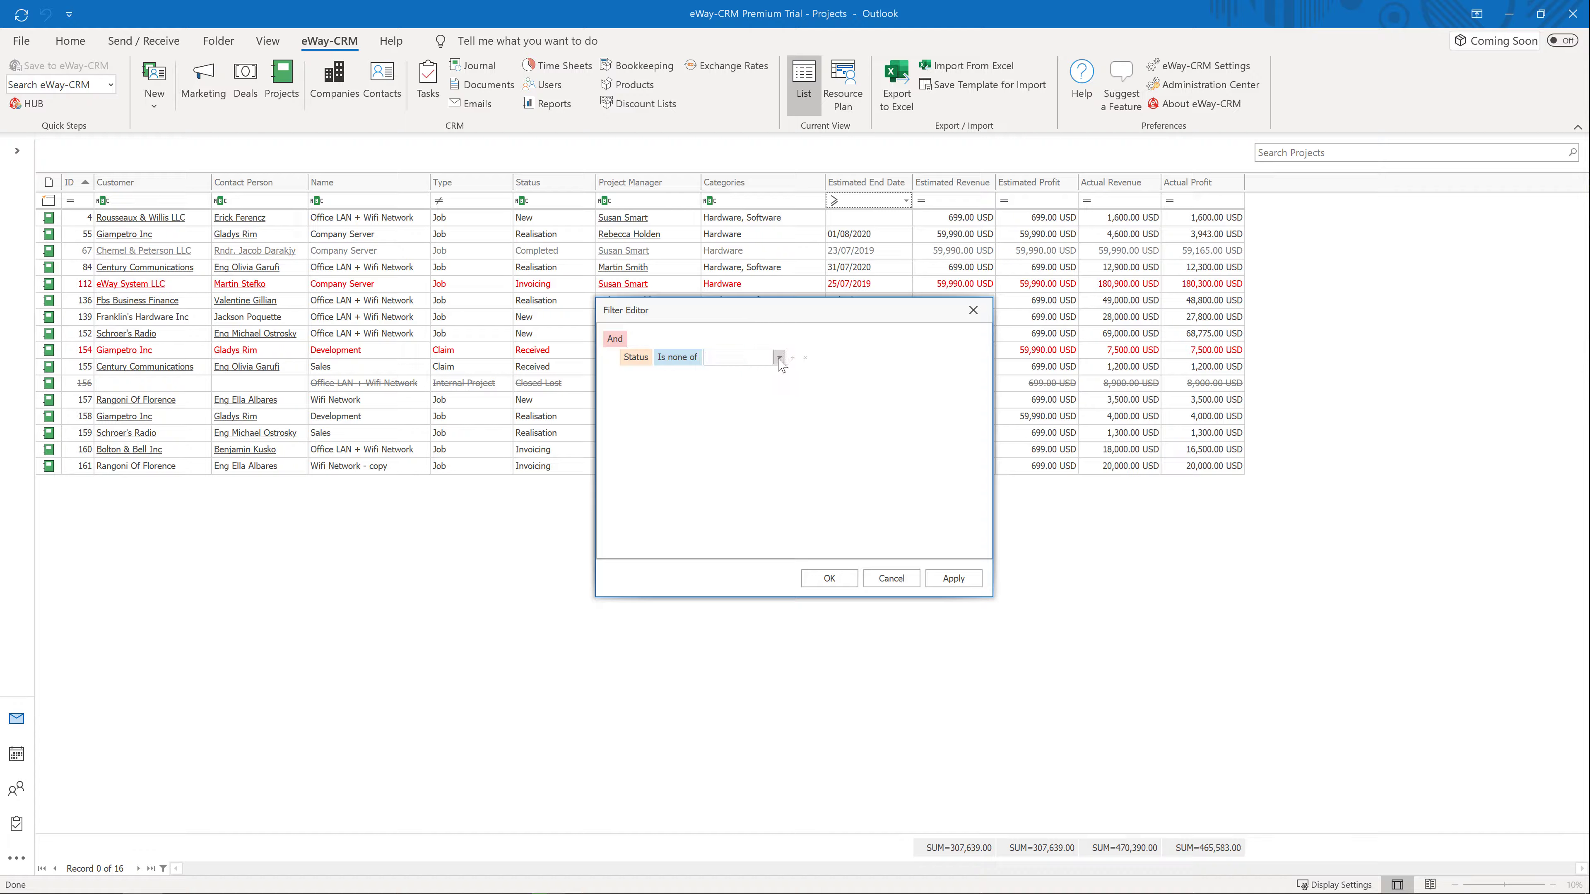
pyautogui.click(777, 357)
pyautogui.click(777, 389)
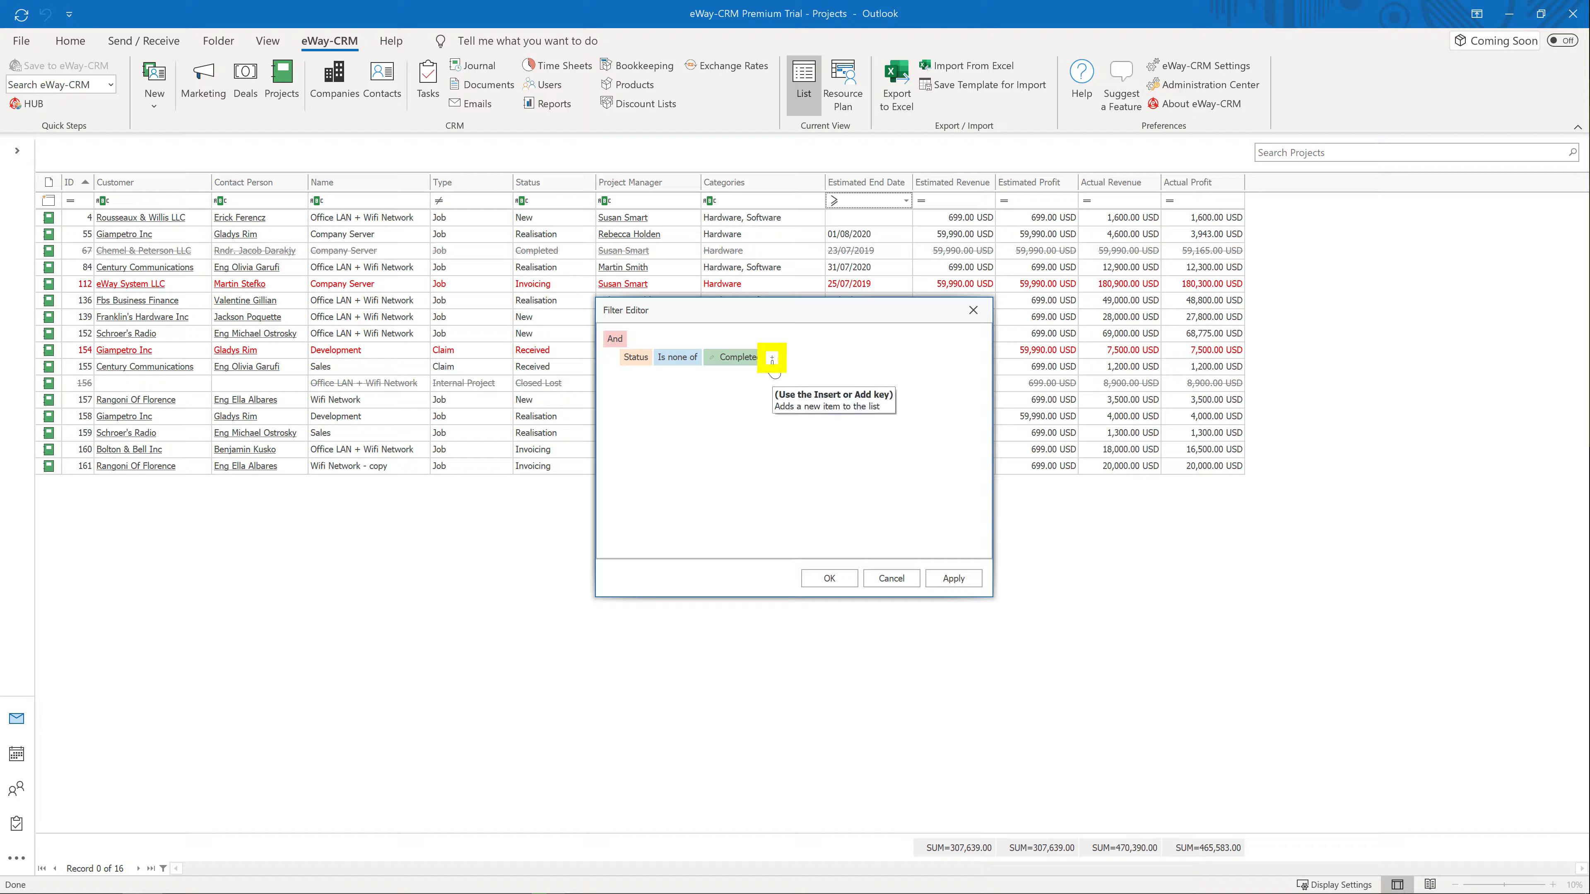
pyautogui.click(775, 365)
pyautogui.click(774, 367)
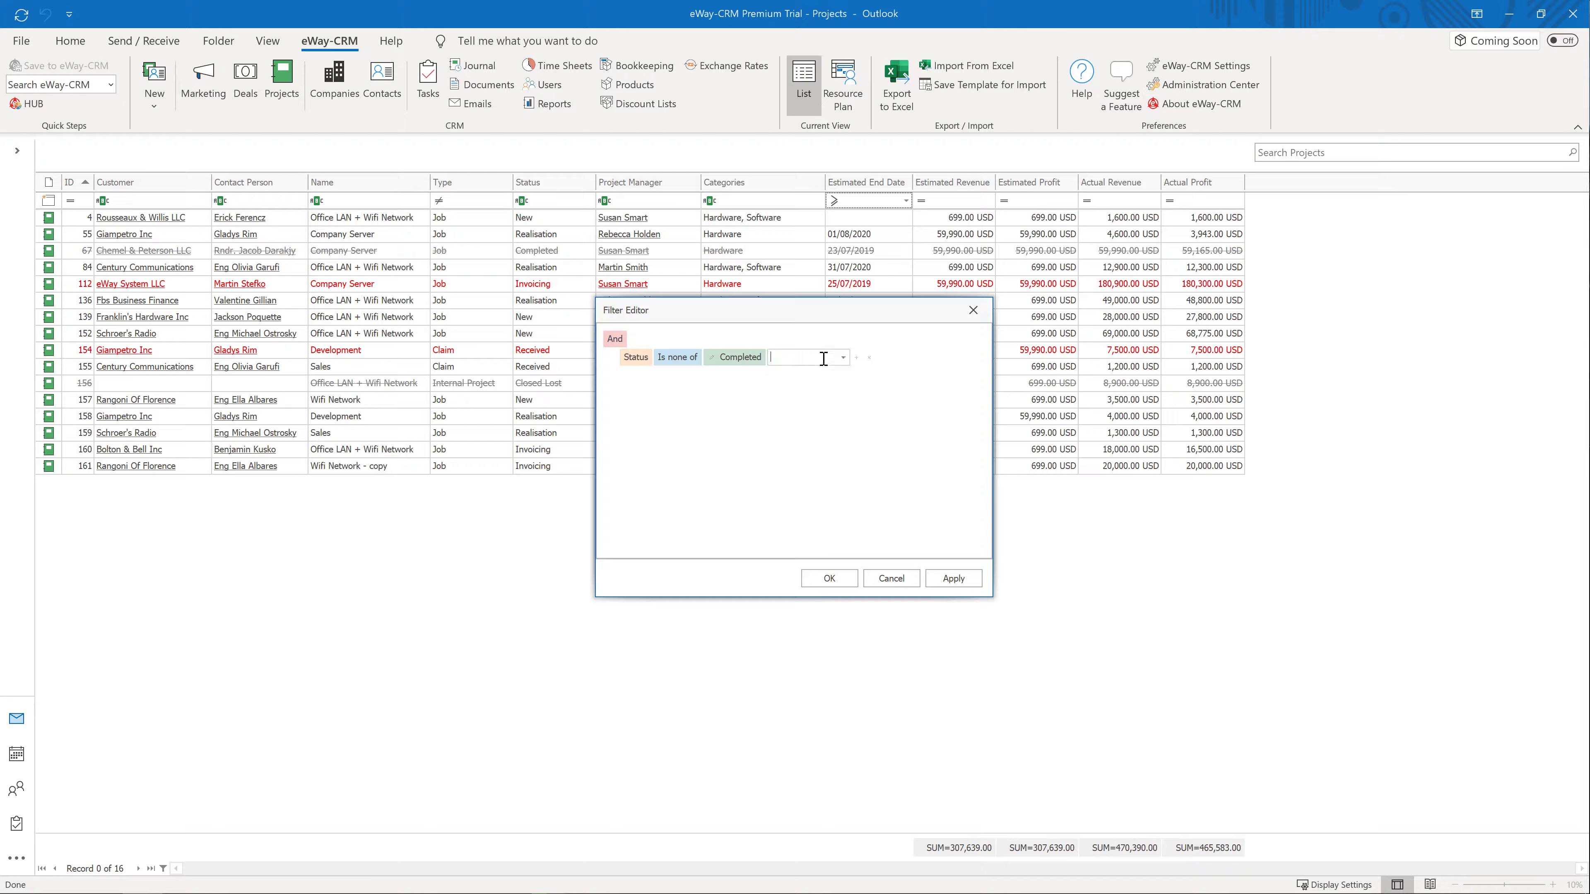
pyautogui.click(842, 358)
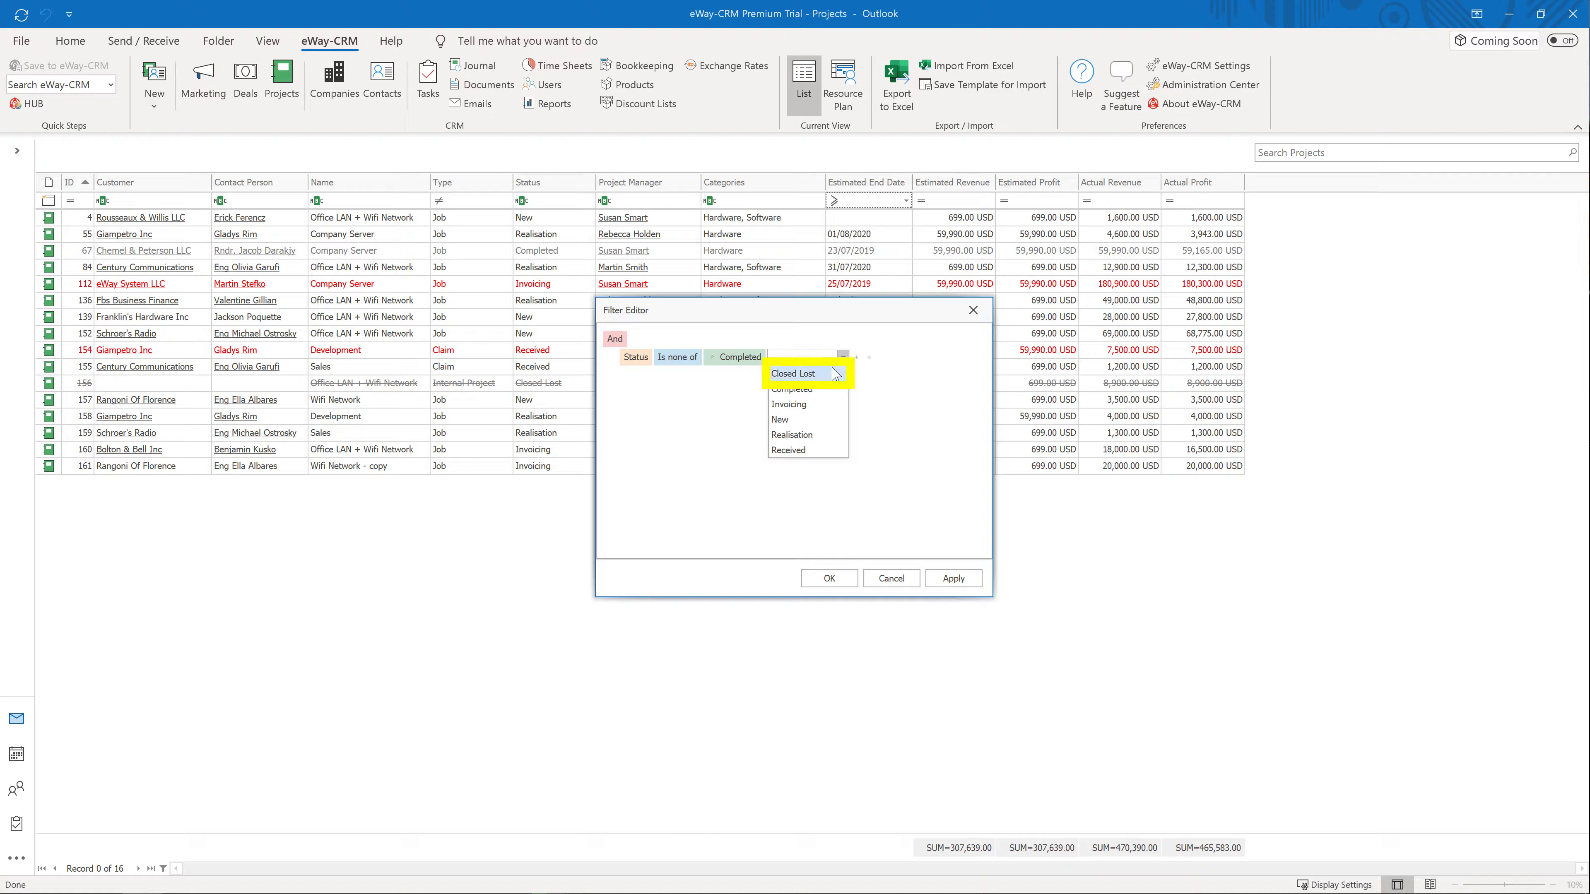
pyautogui.click(835, 374)
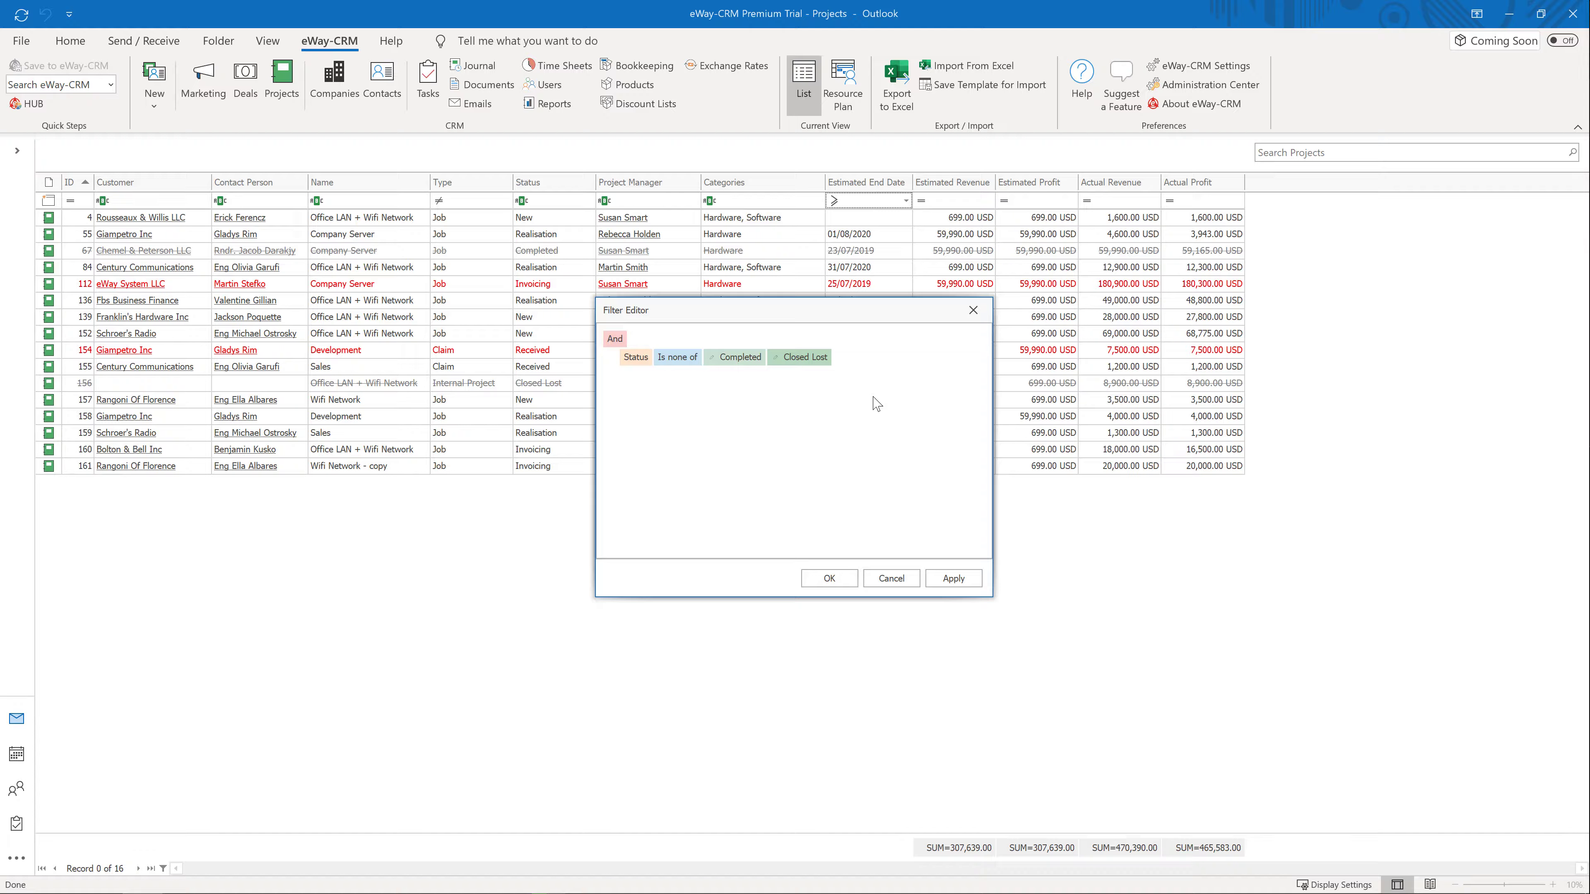
pyautogui.click(948, 580)
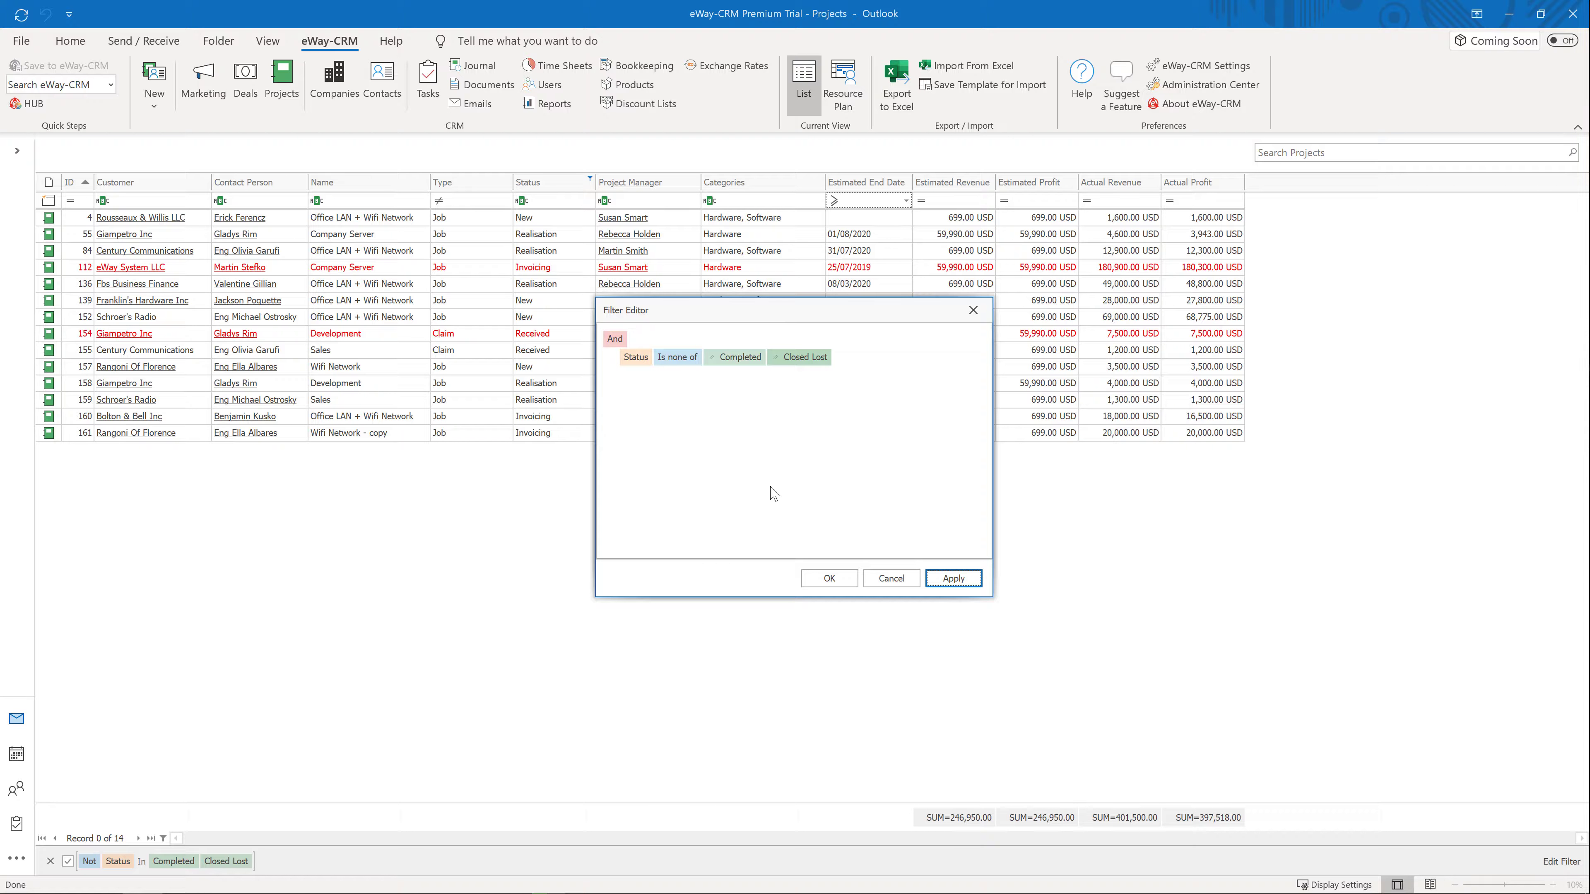
# Add a second filter condition requiring that Project Manager contains the manager's surname
pyautogui.click(633, 340)
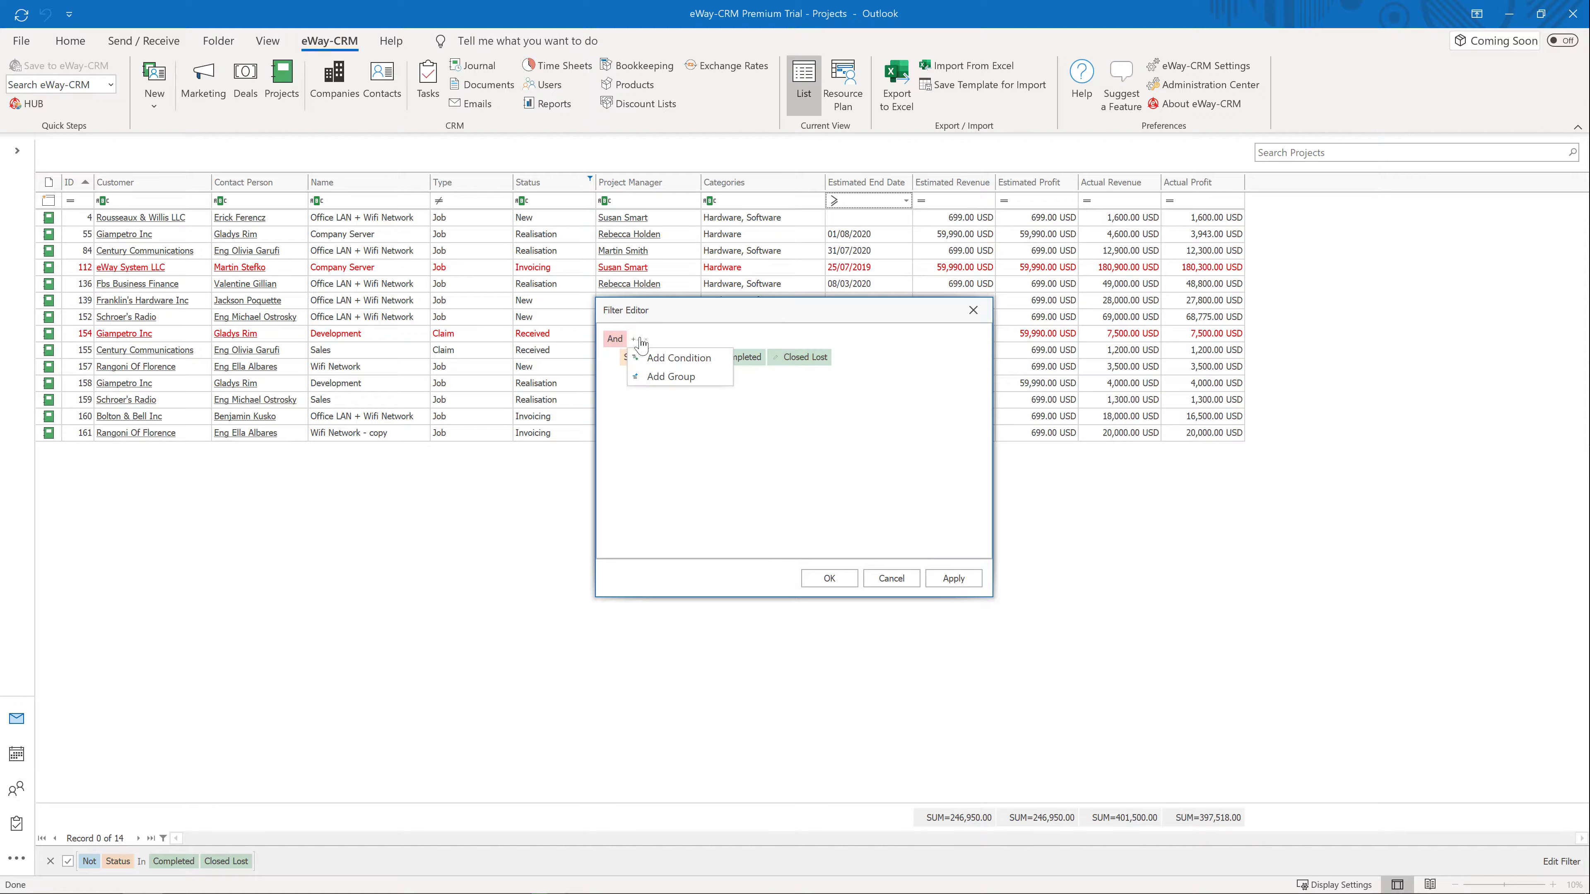
pyautogui.click(666, 357)
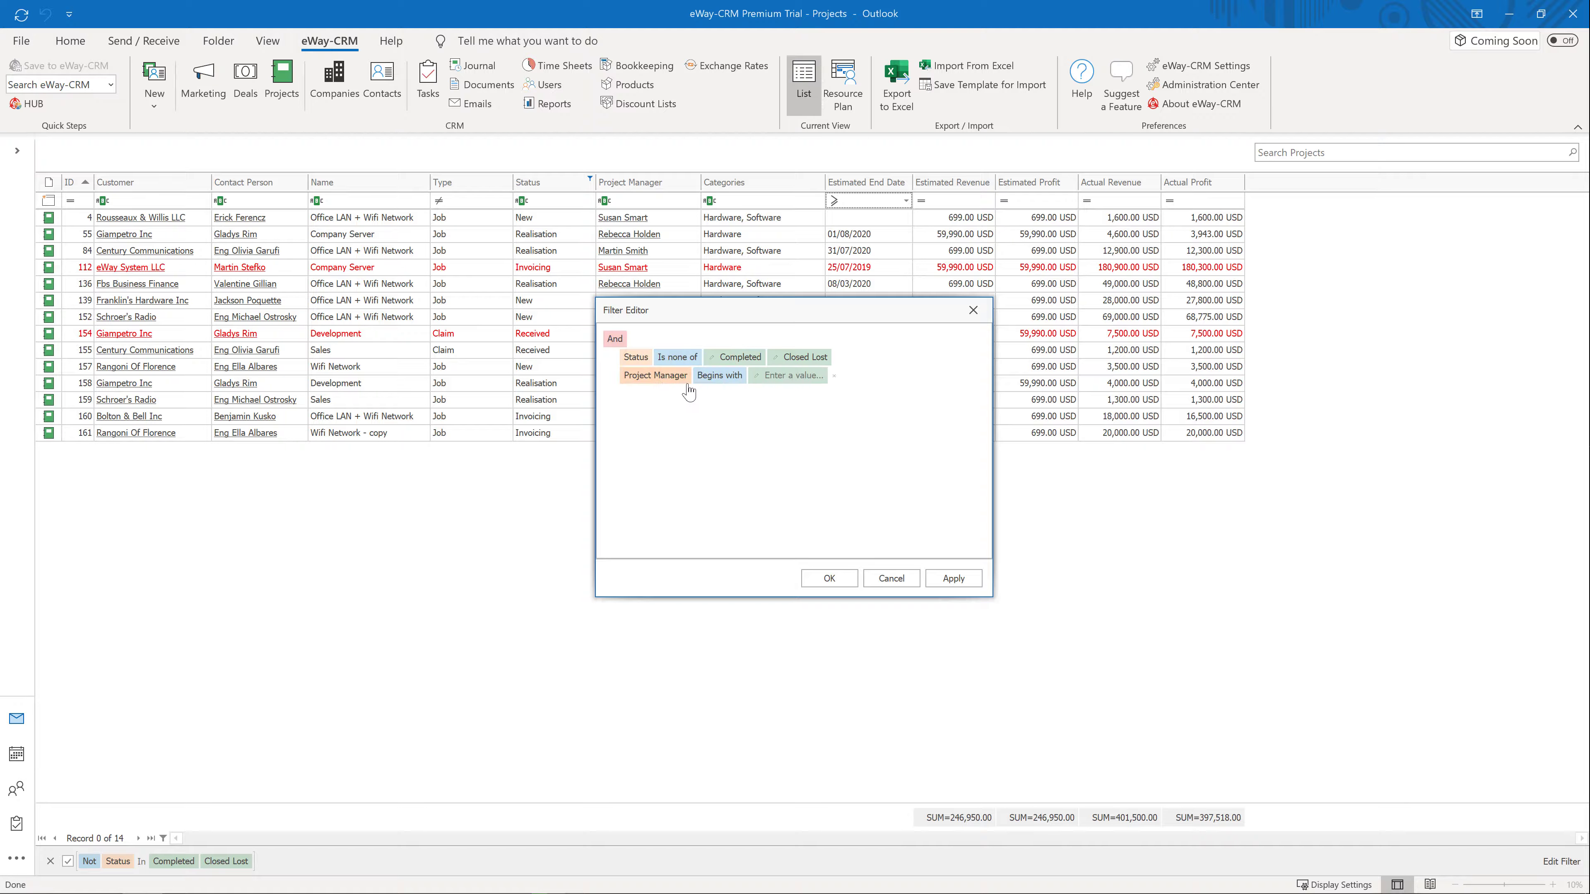
pyautogui.click(722, 376)
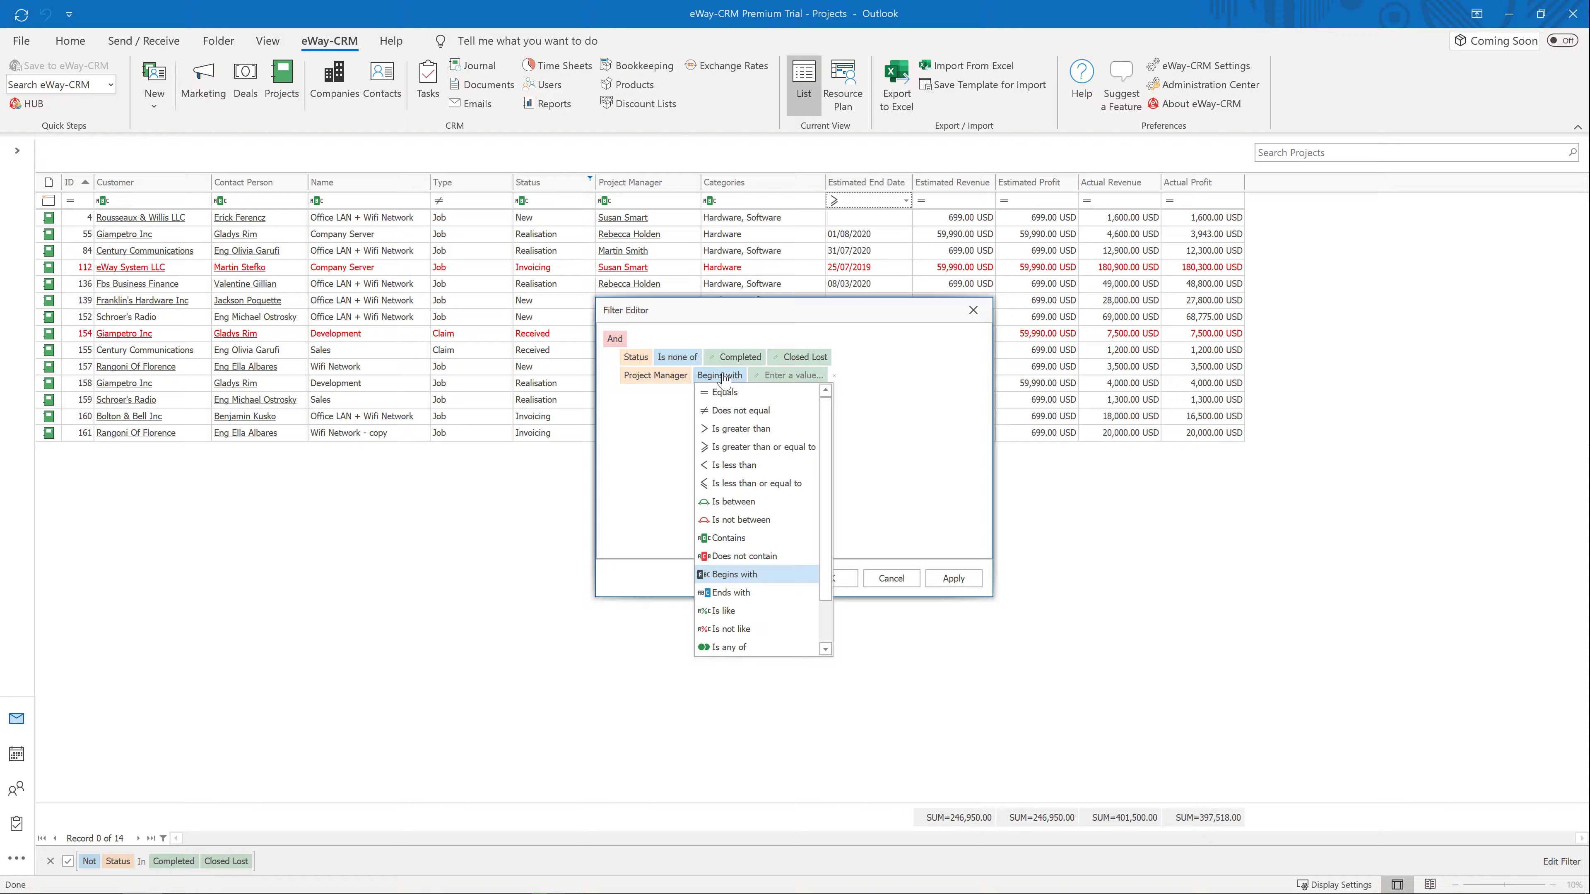
pyautogui.click(754, 538)
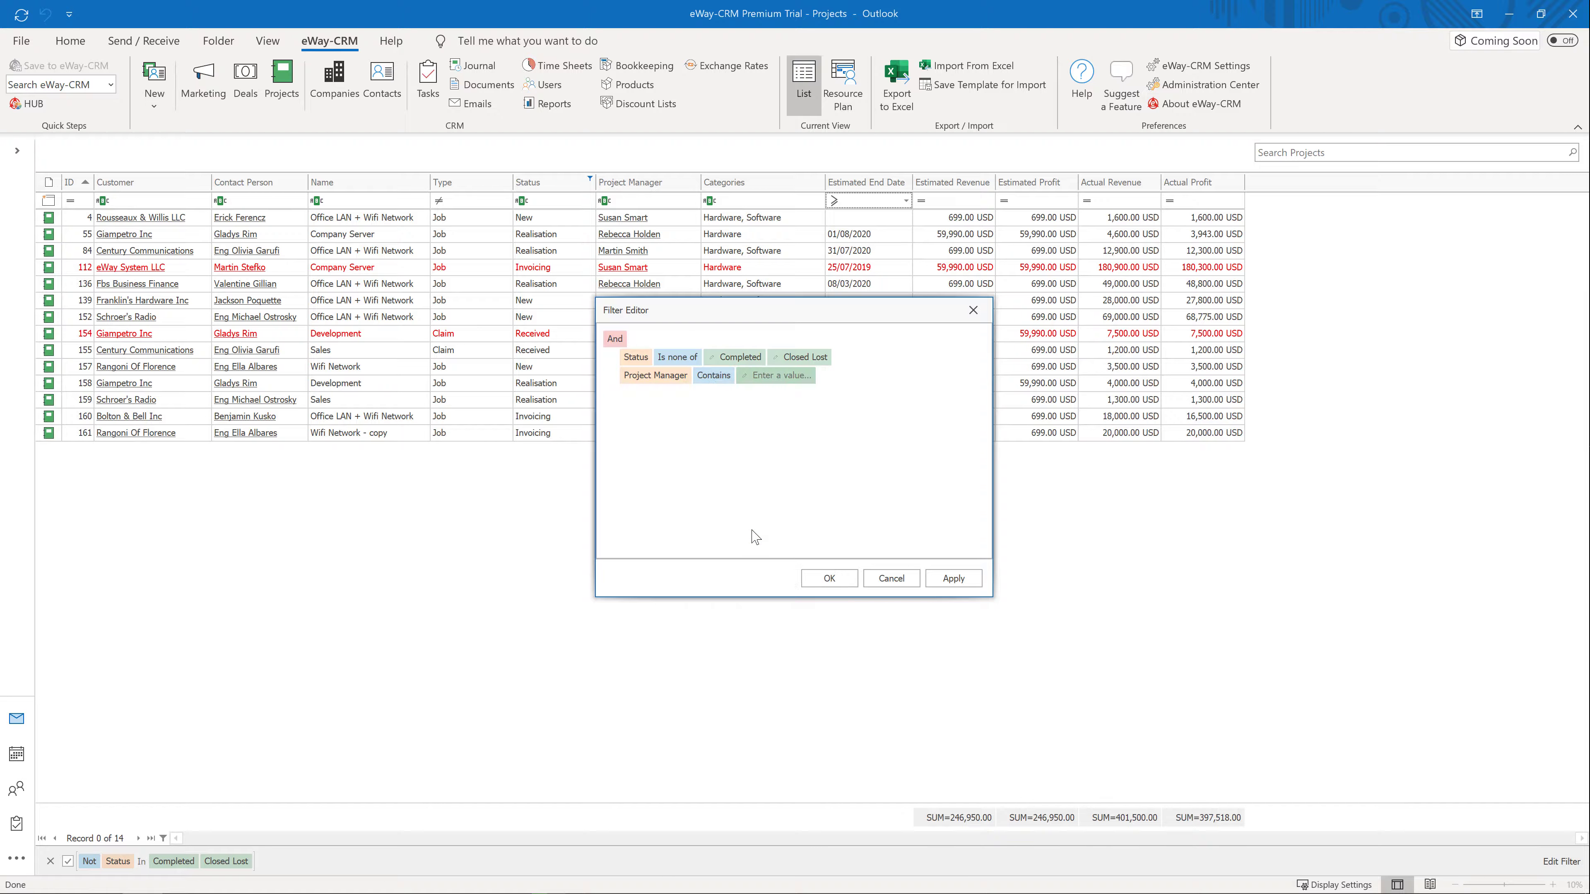
pyautogui.click(775, 376)
pyautogui.write('Smith')
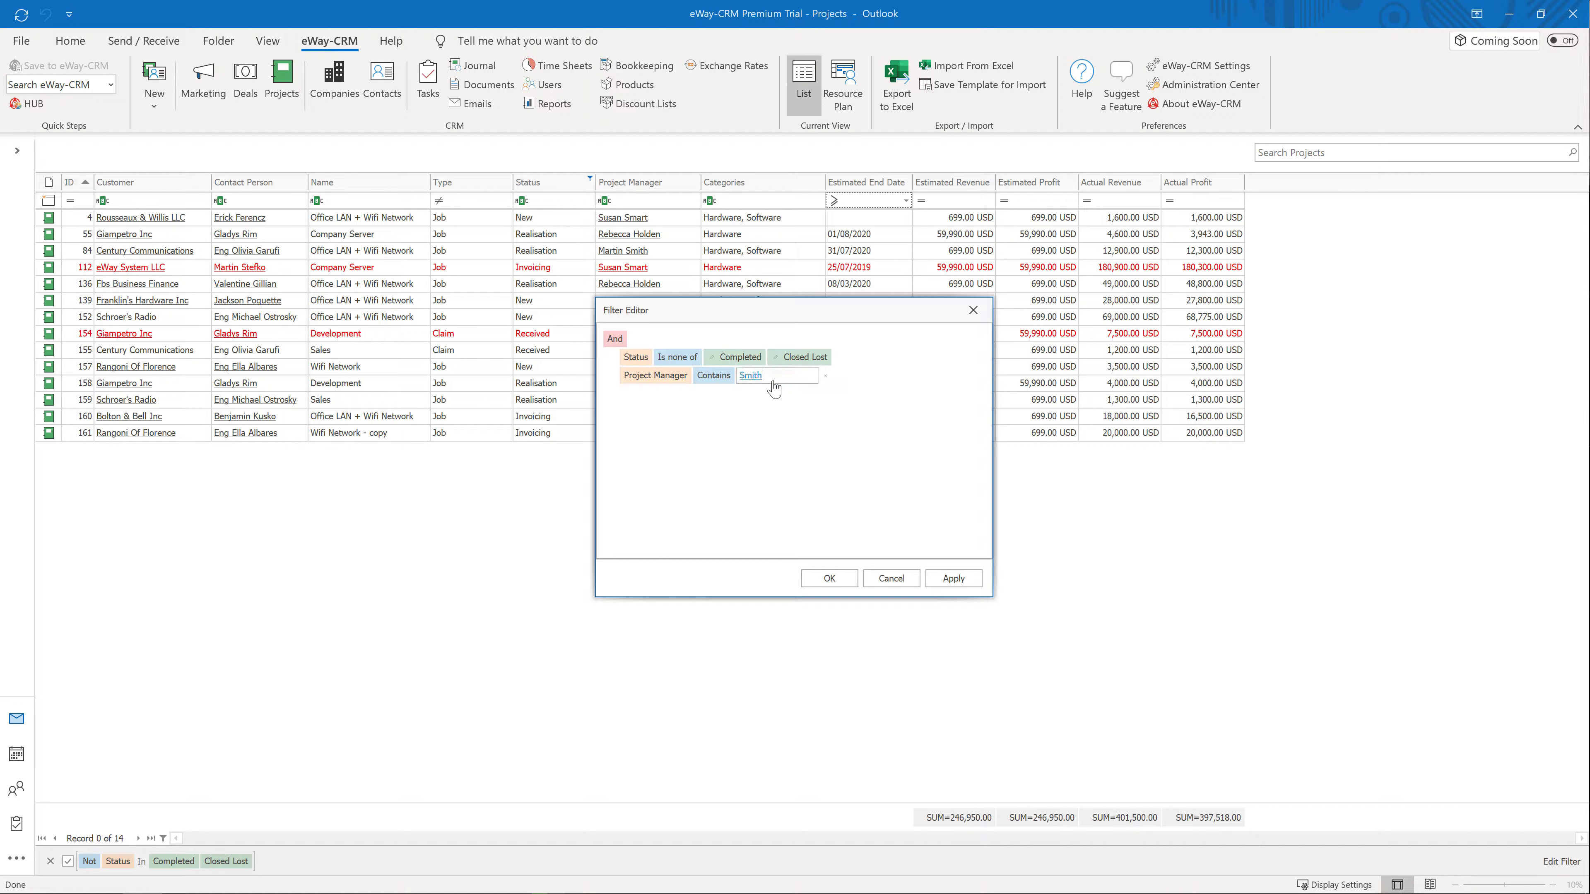
pyautogui.click(891, 450)
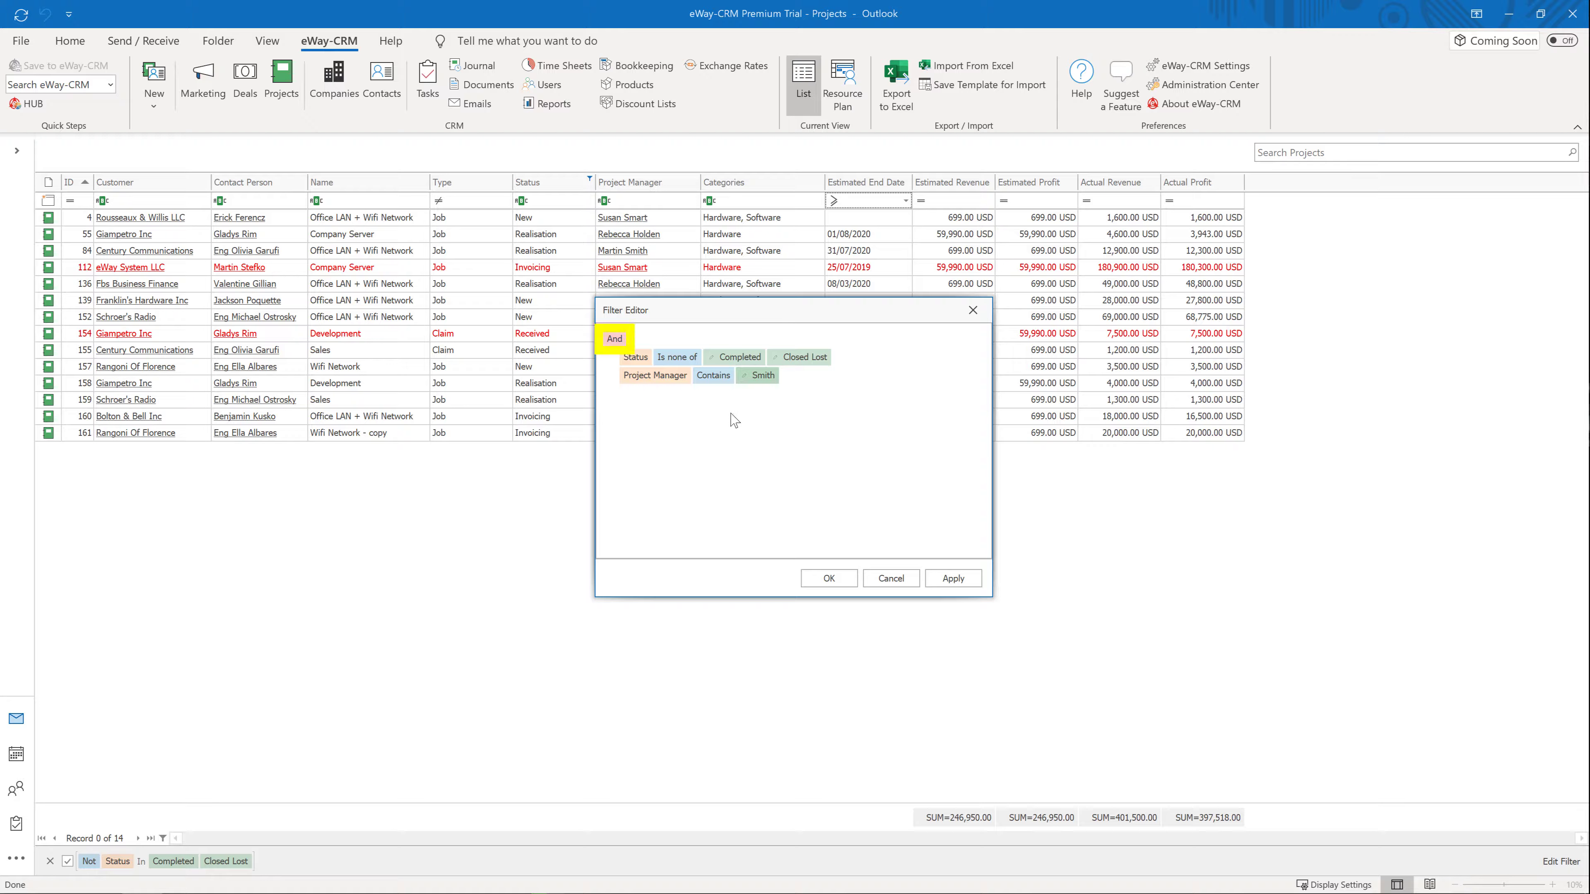
# Keep the And operator between the two filter conditions and confirm the filter
pyautogui.click(616, 339)
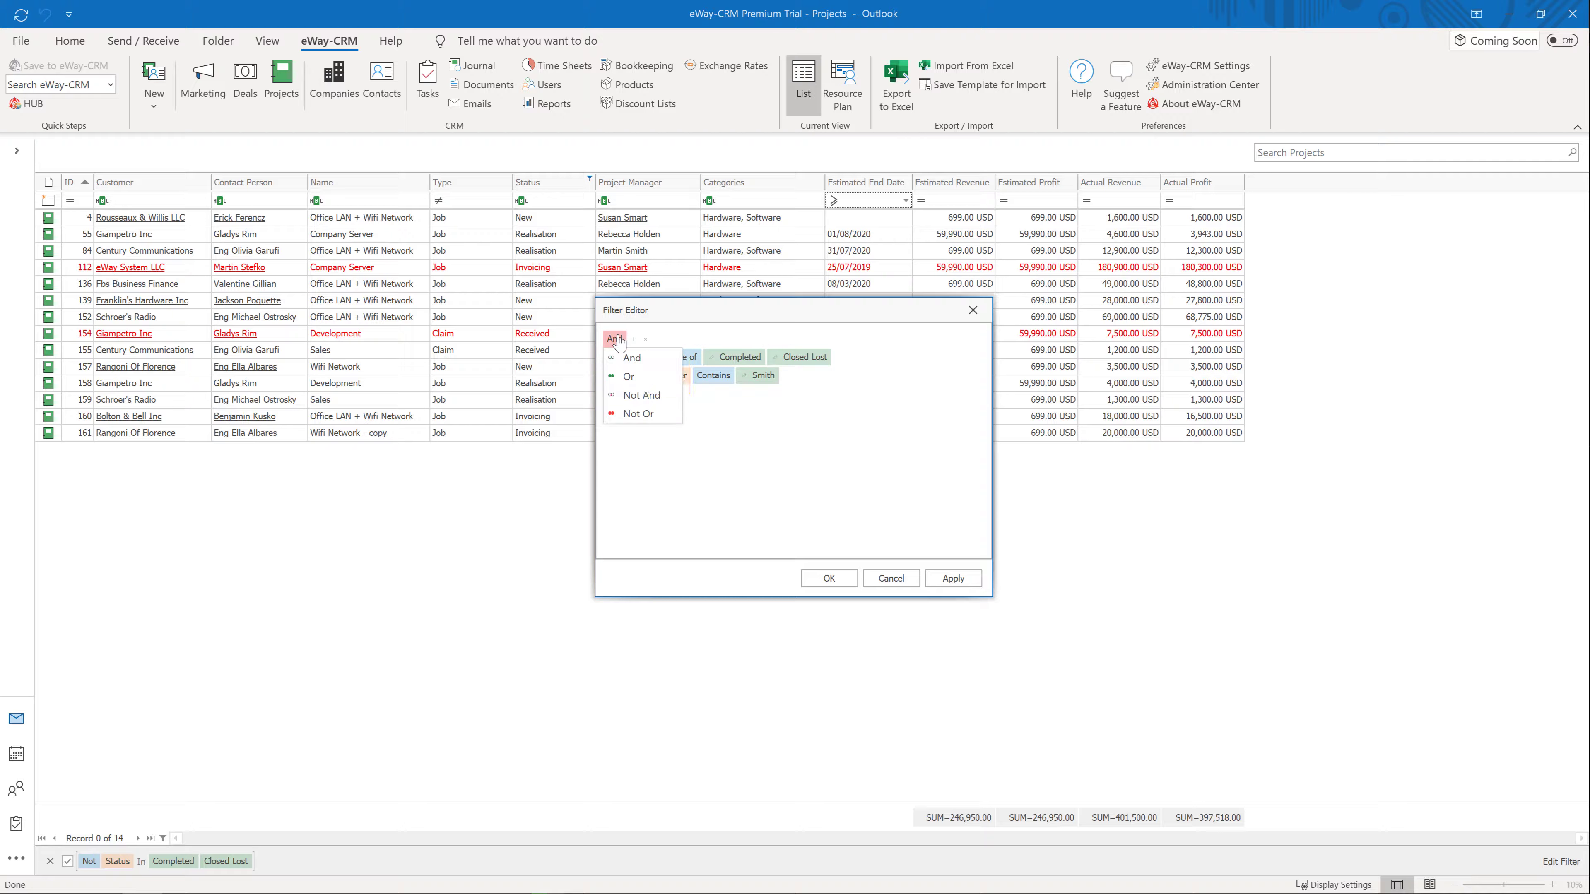
pyautogui.click(844, 585)
pyautogui.click(844, 585)
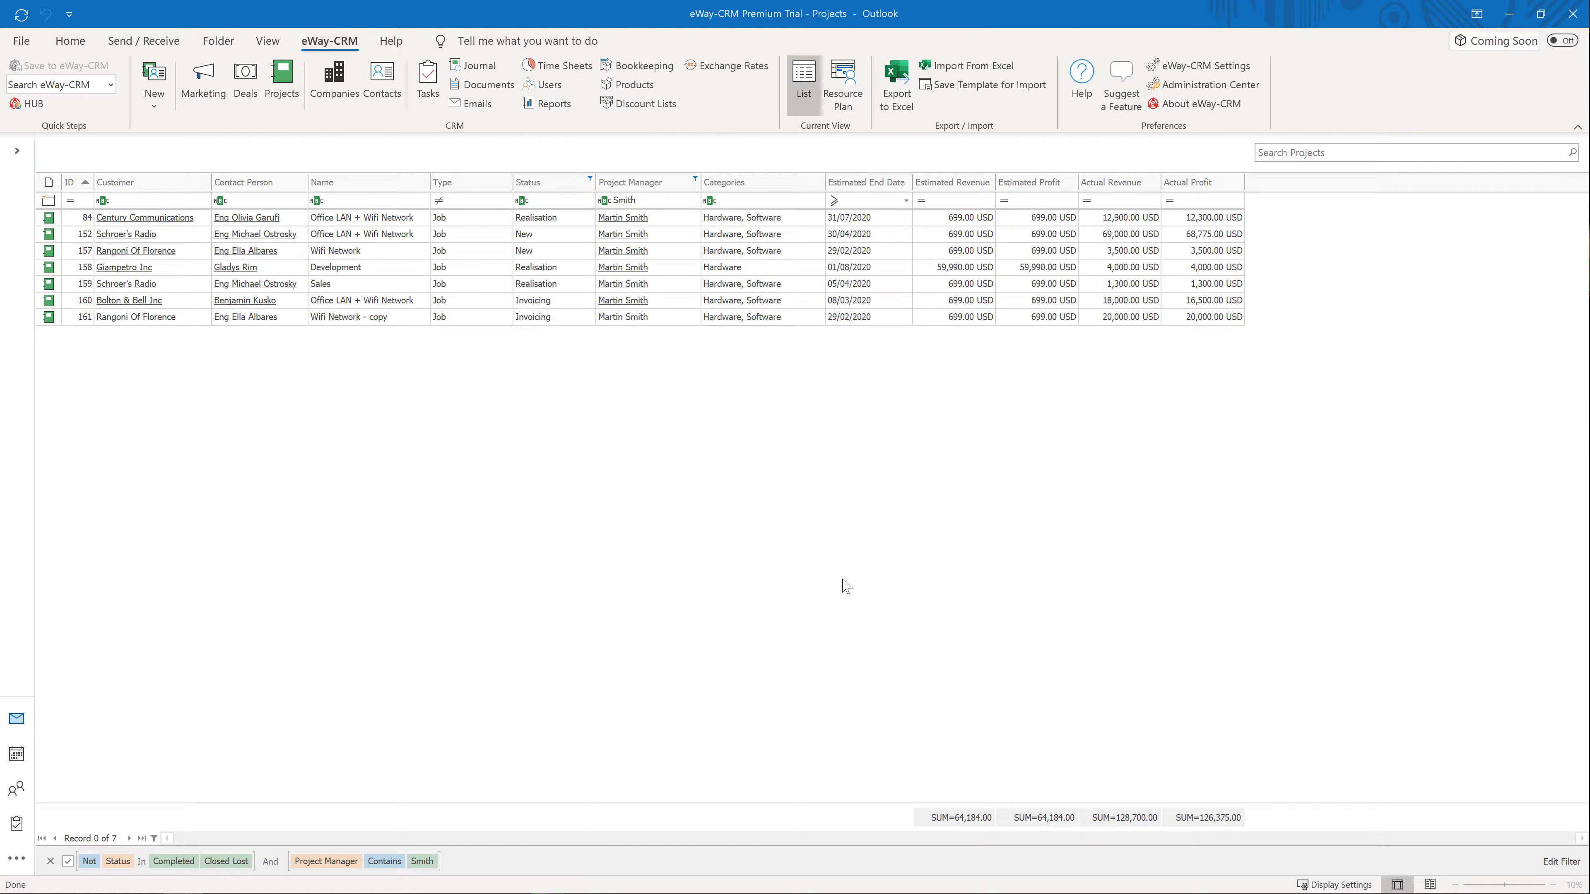
# Group the project list by the Status column and collapse the New and Invoicing groups
pyautogui.rightClick(568, 191)
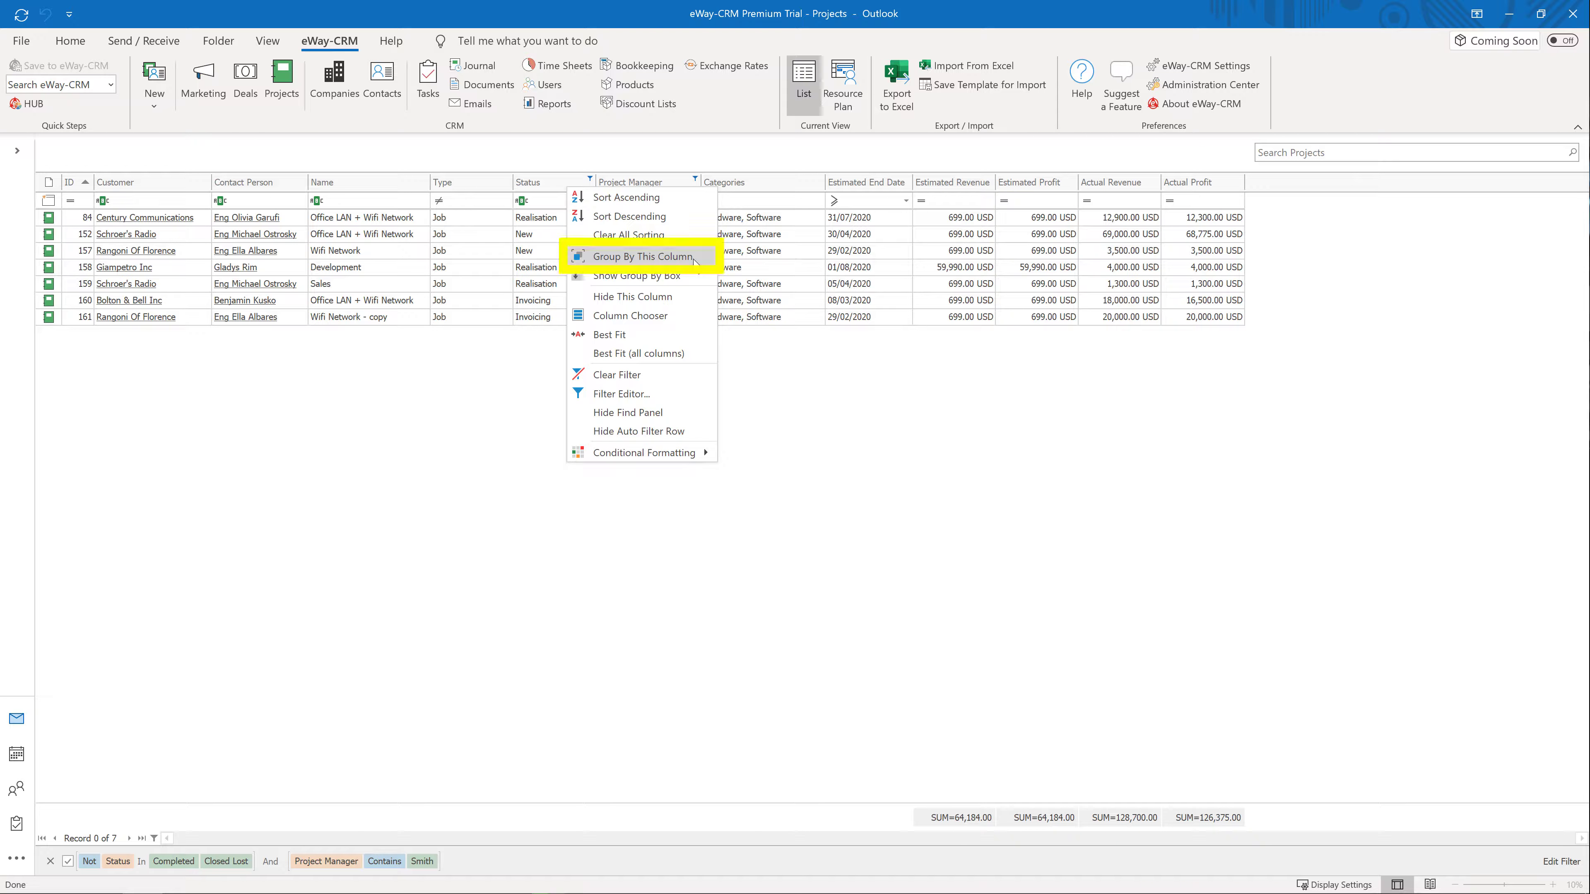
pyautogui.click(643, 256)
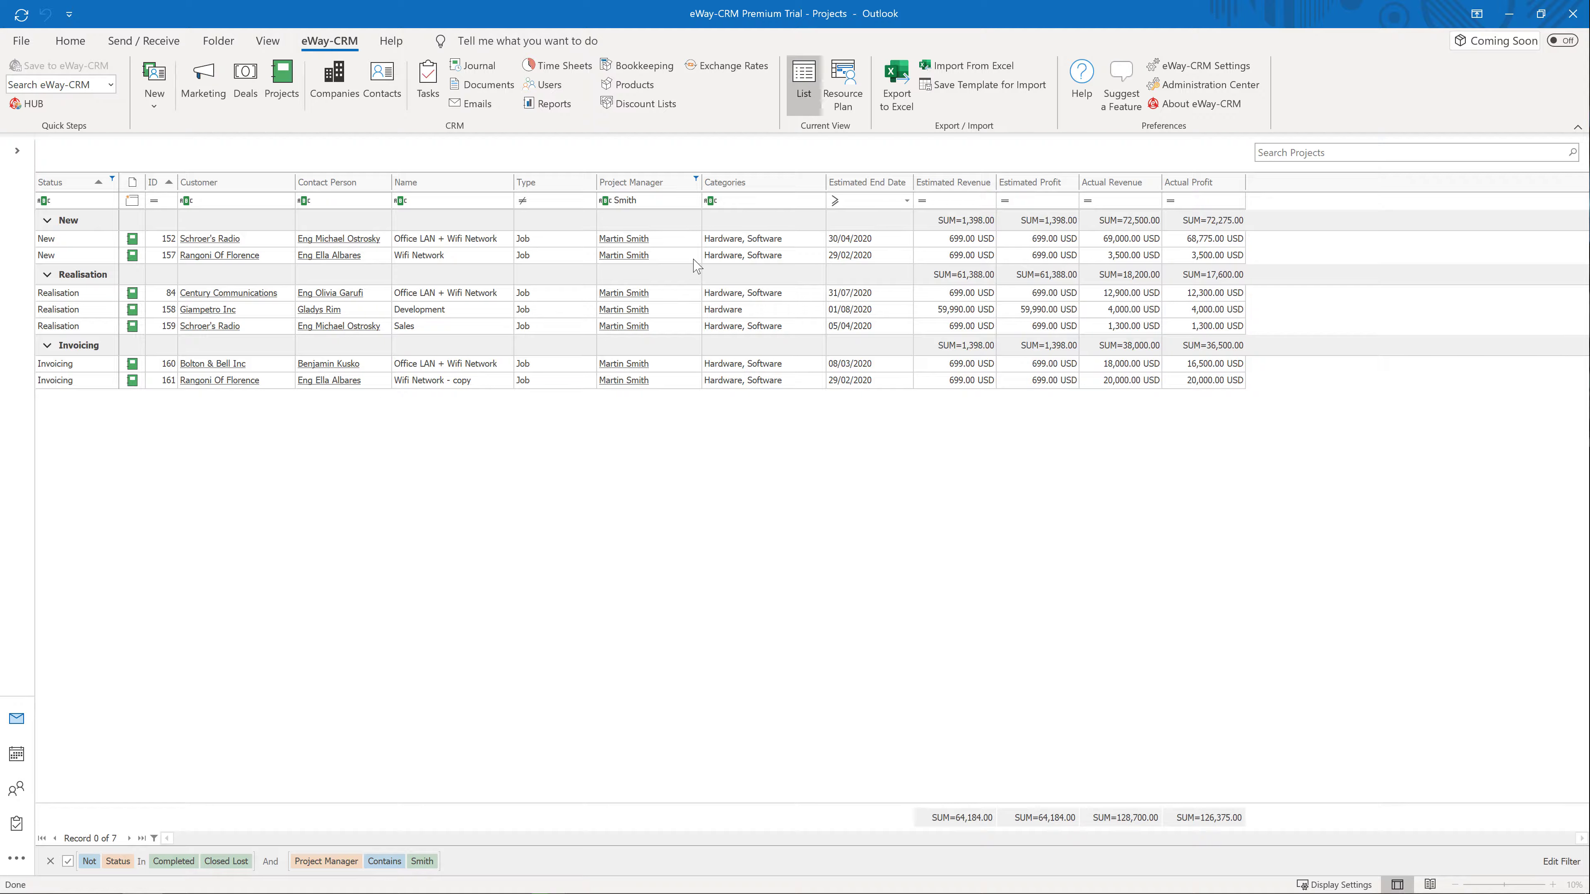
pyautogui.click(68, 226)
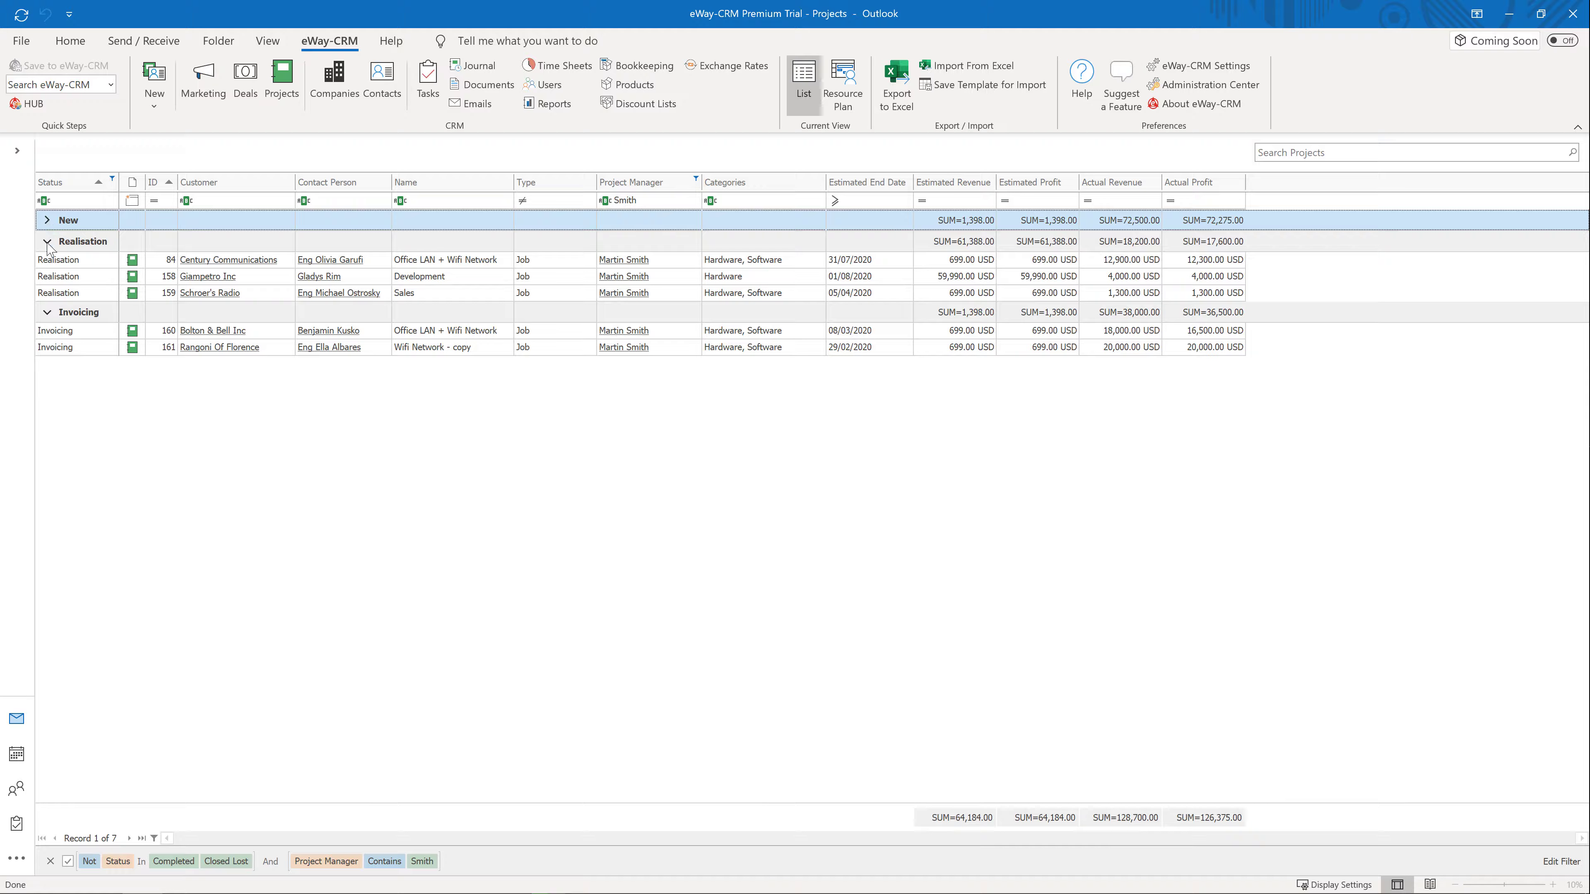
pyautogui.click(43, 318)
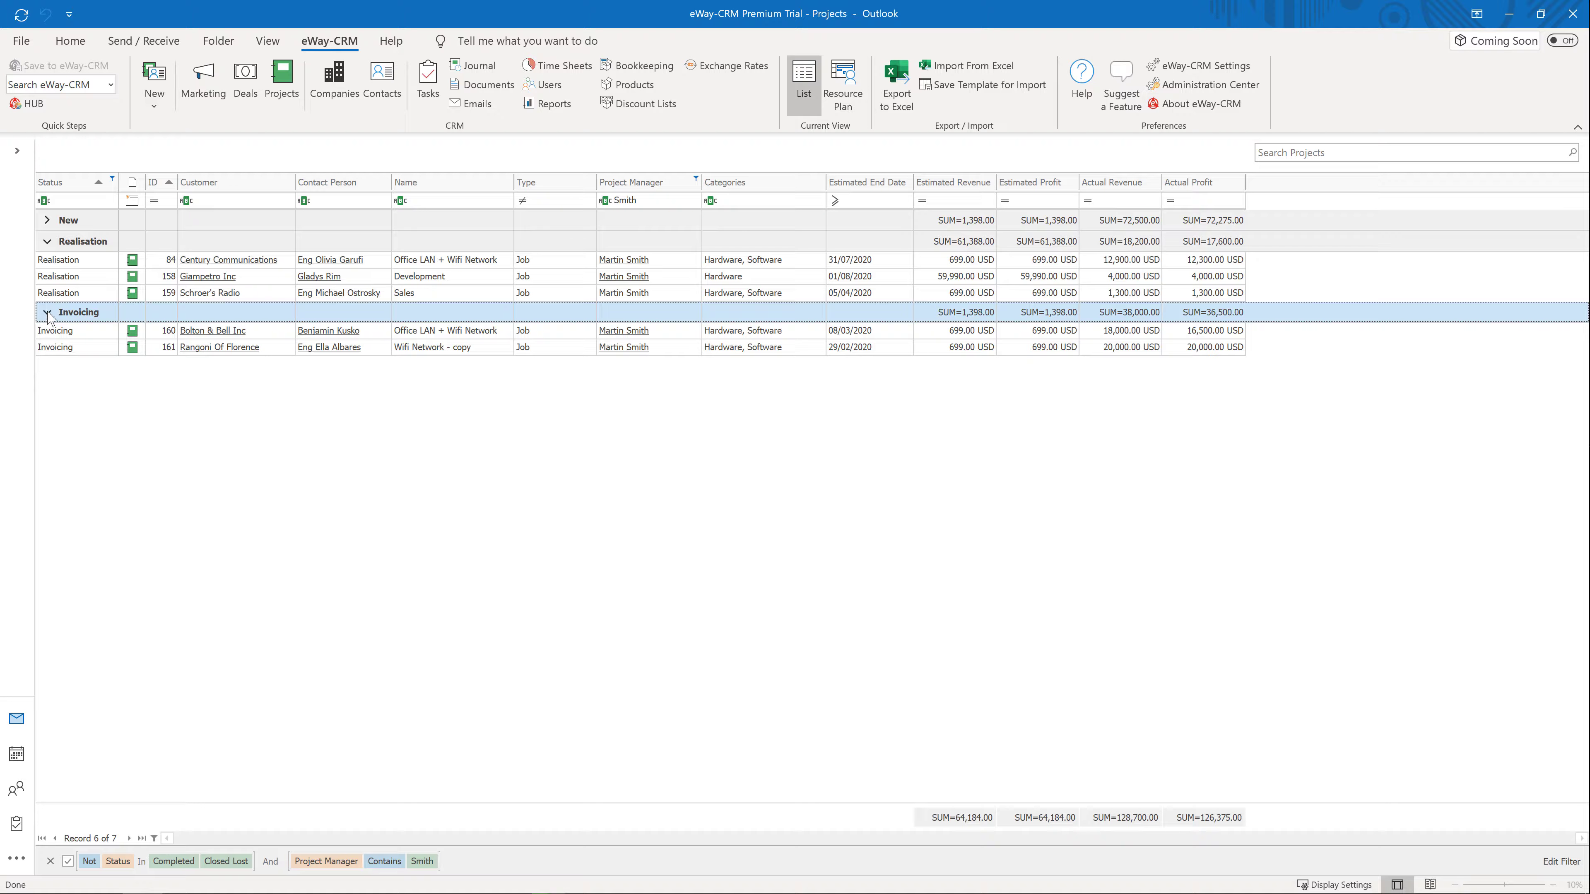
pyautogui.click(47, 313)
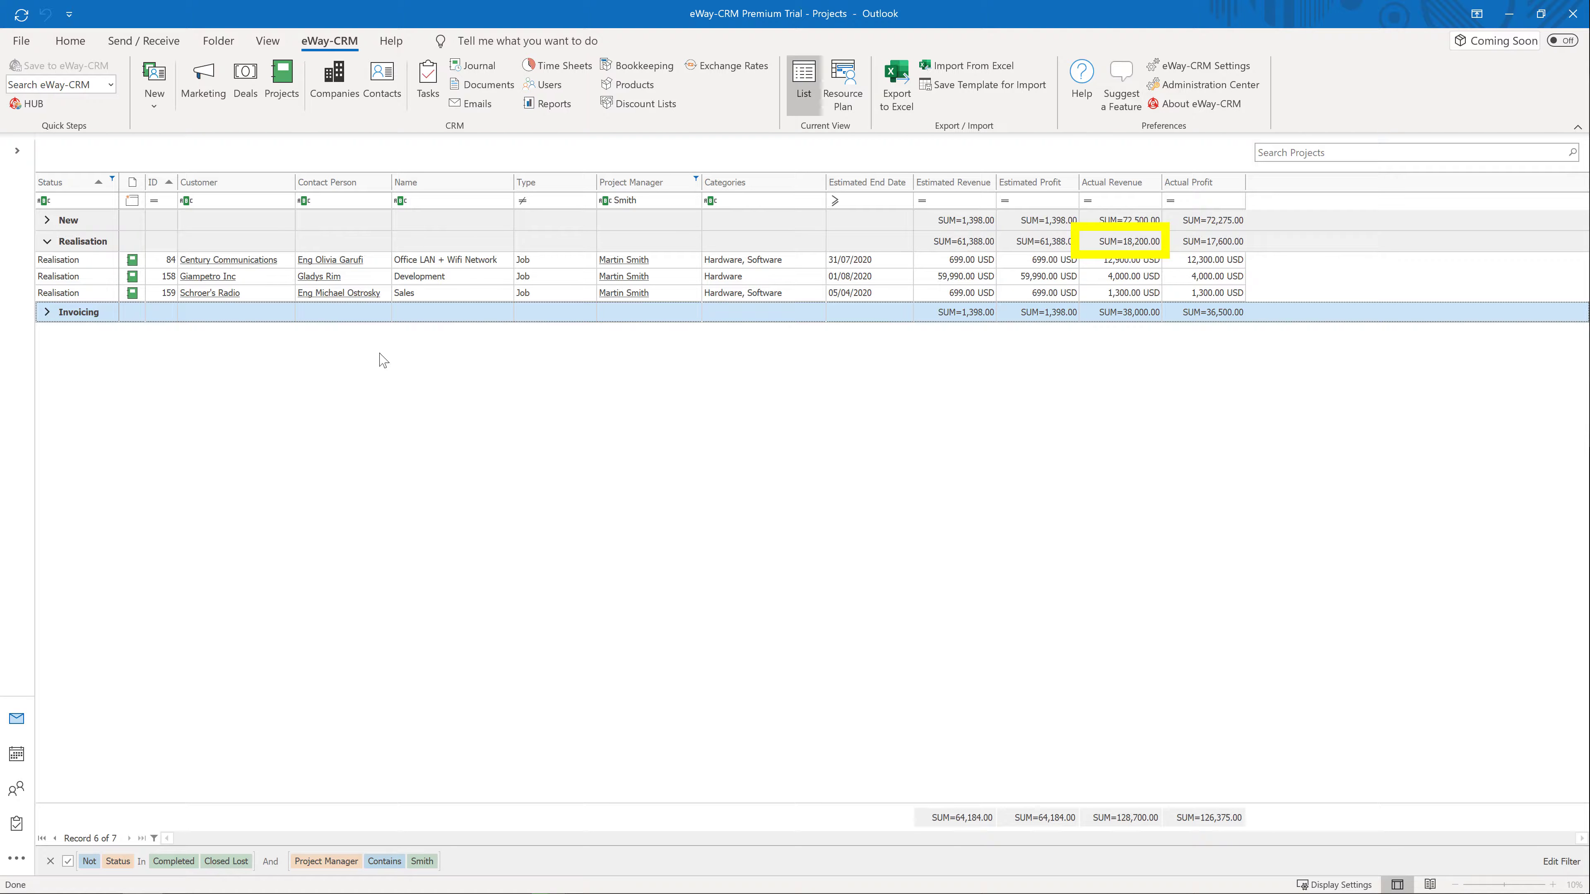
# Switch the Actual Revenue column's summary to Count and set it back to Sum
pyautogui.rightClick(1152, 819)
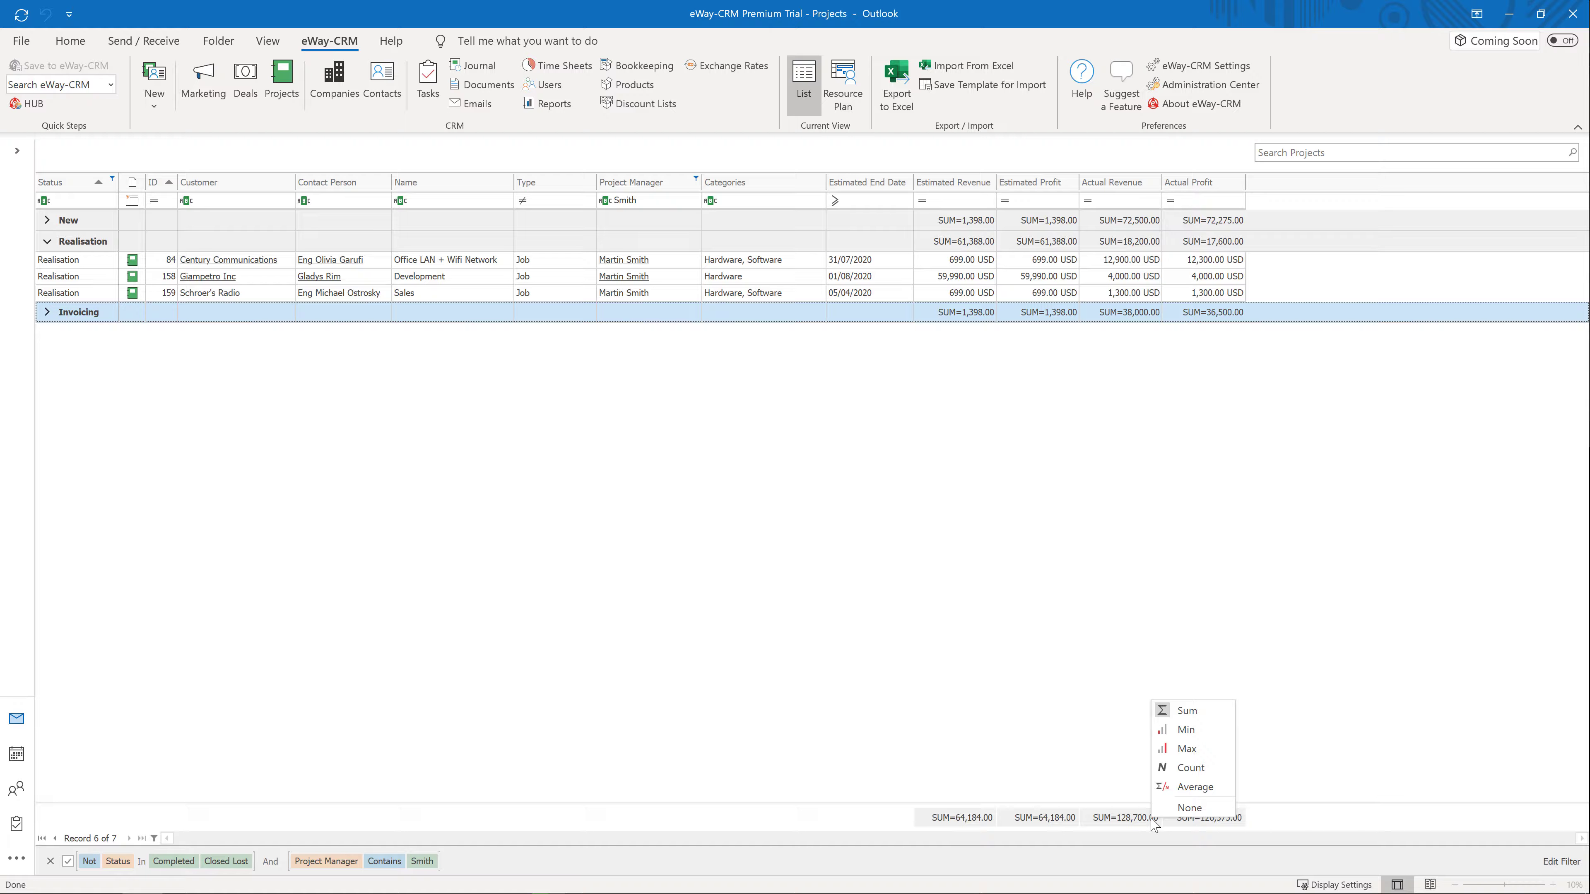
pyautogui.click(1172, 772)
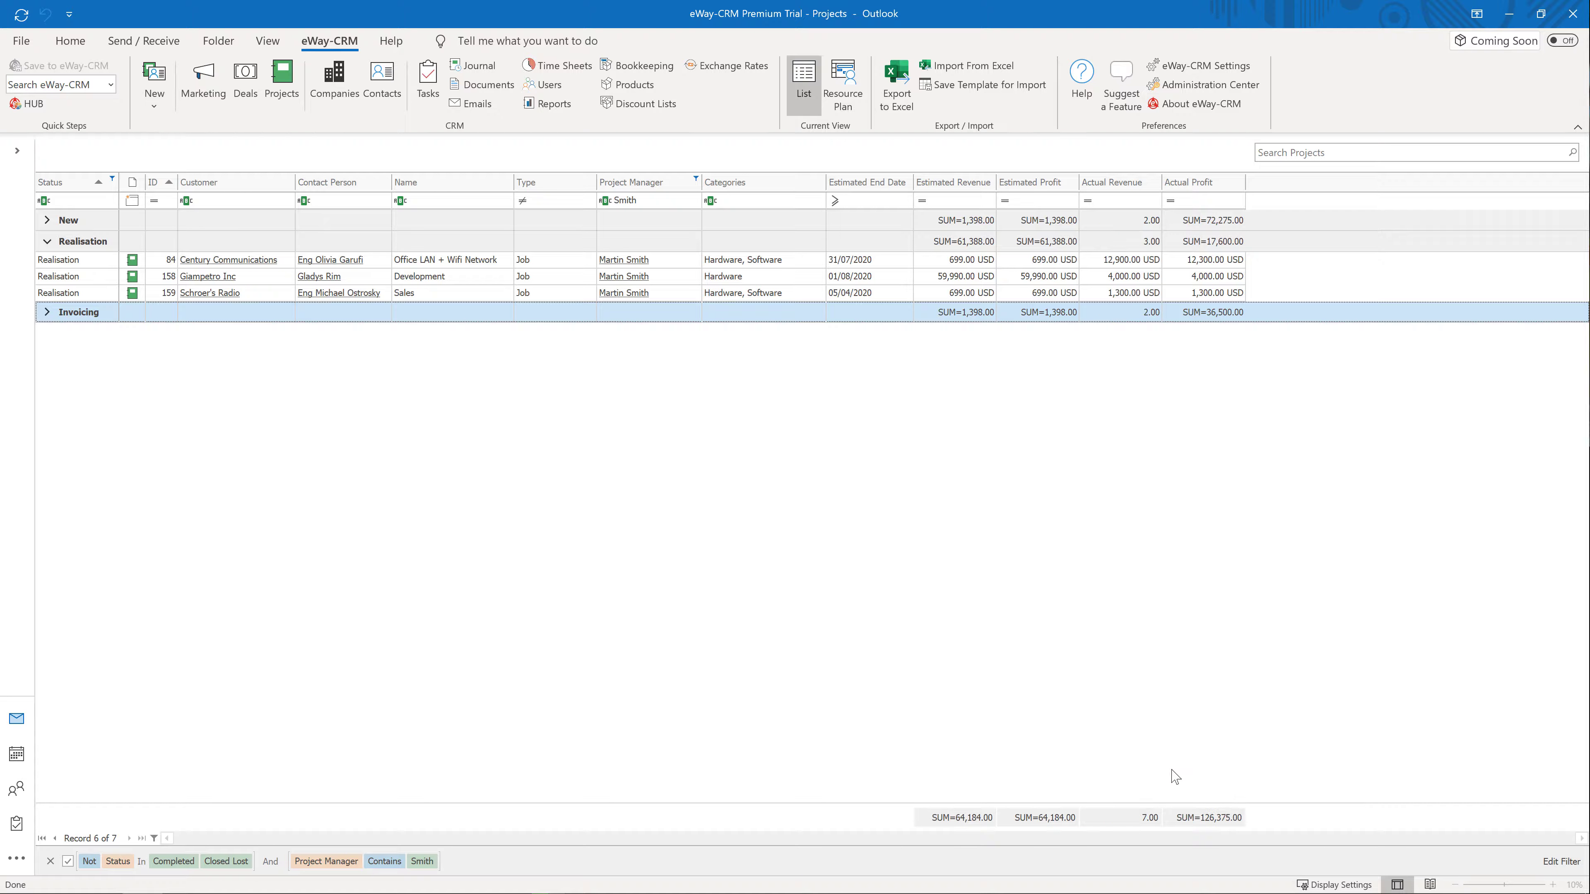
pyautogui.rightClick(1153, 817)
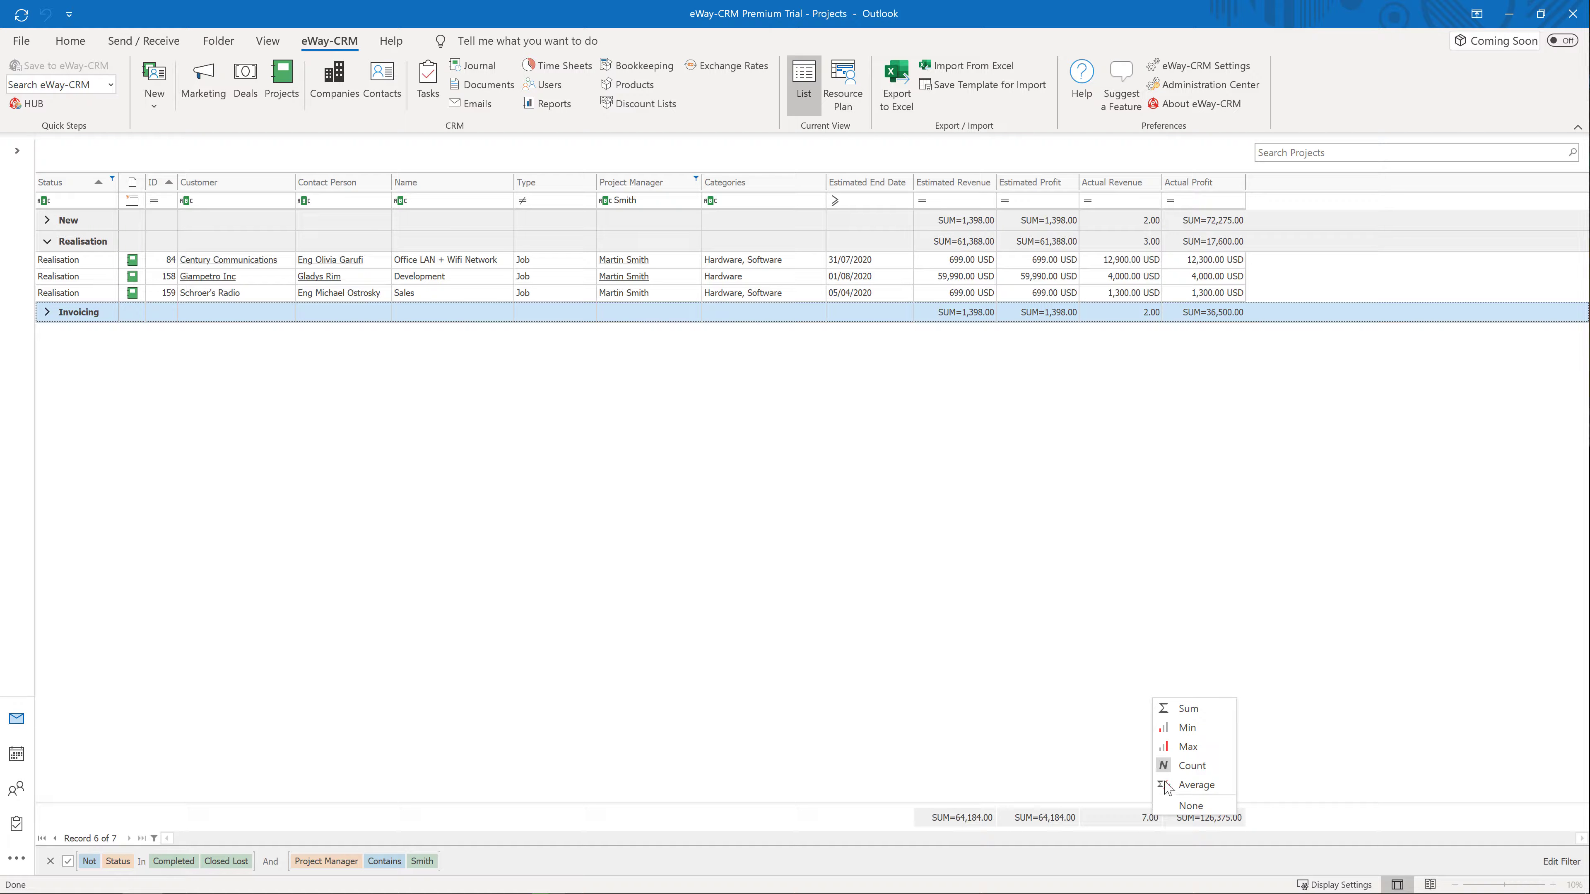
pyautogui.click(1192, 709)
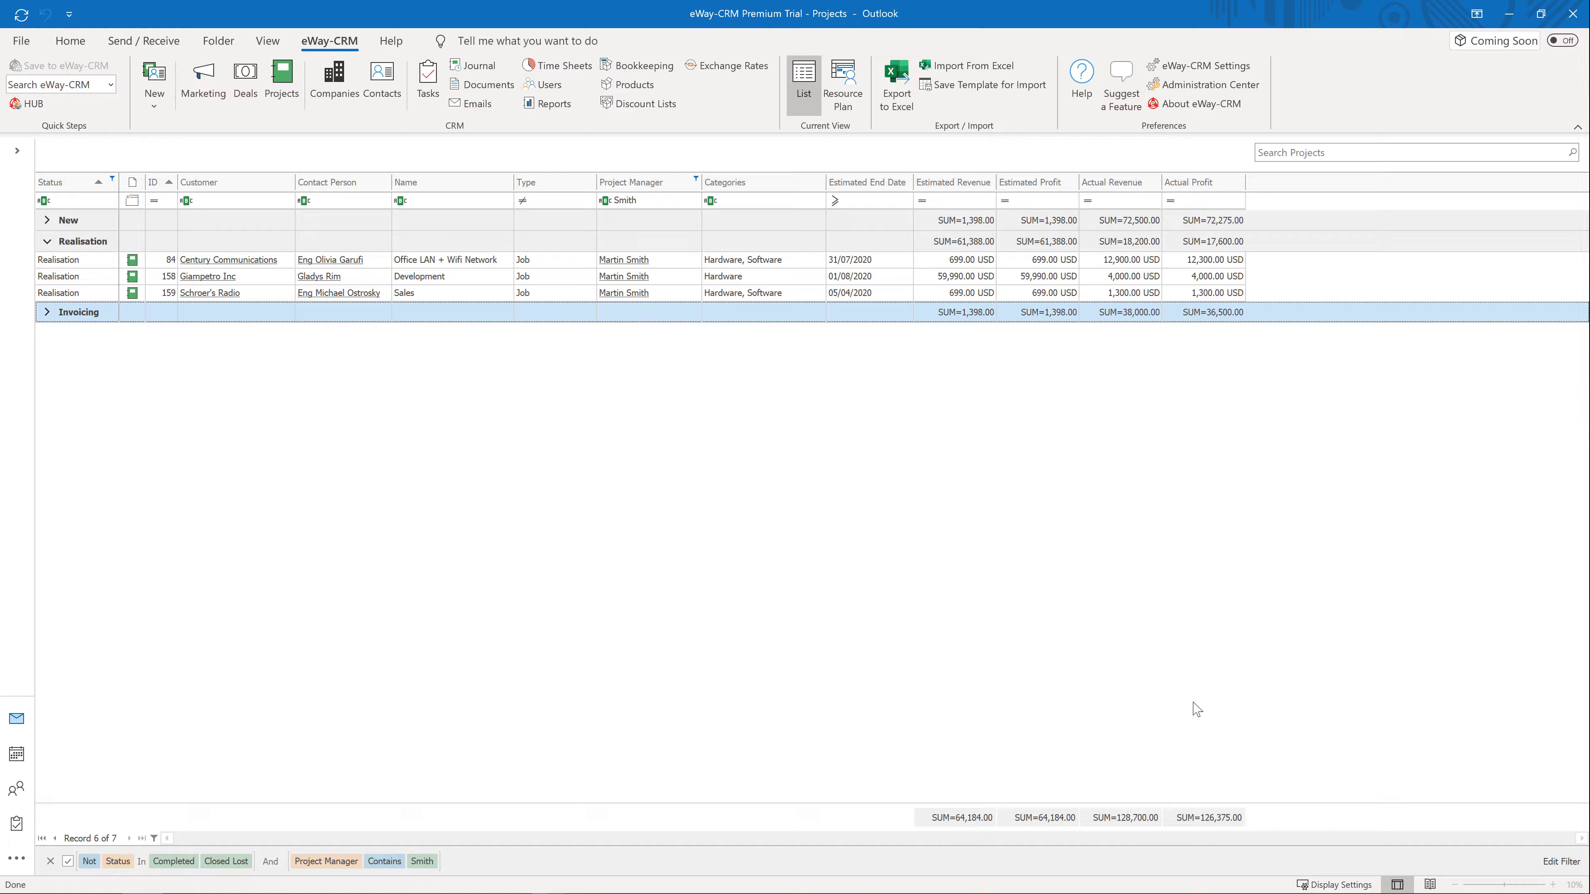
# Expand the Invoicing and New status groups to show their projects
pyautogui.rightClick(78, 185)
pyautogui.press('Right')
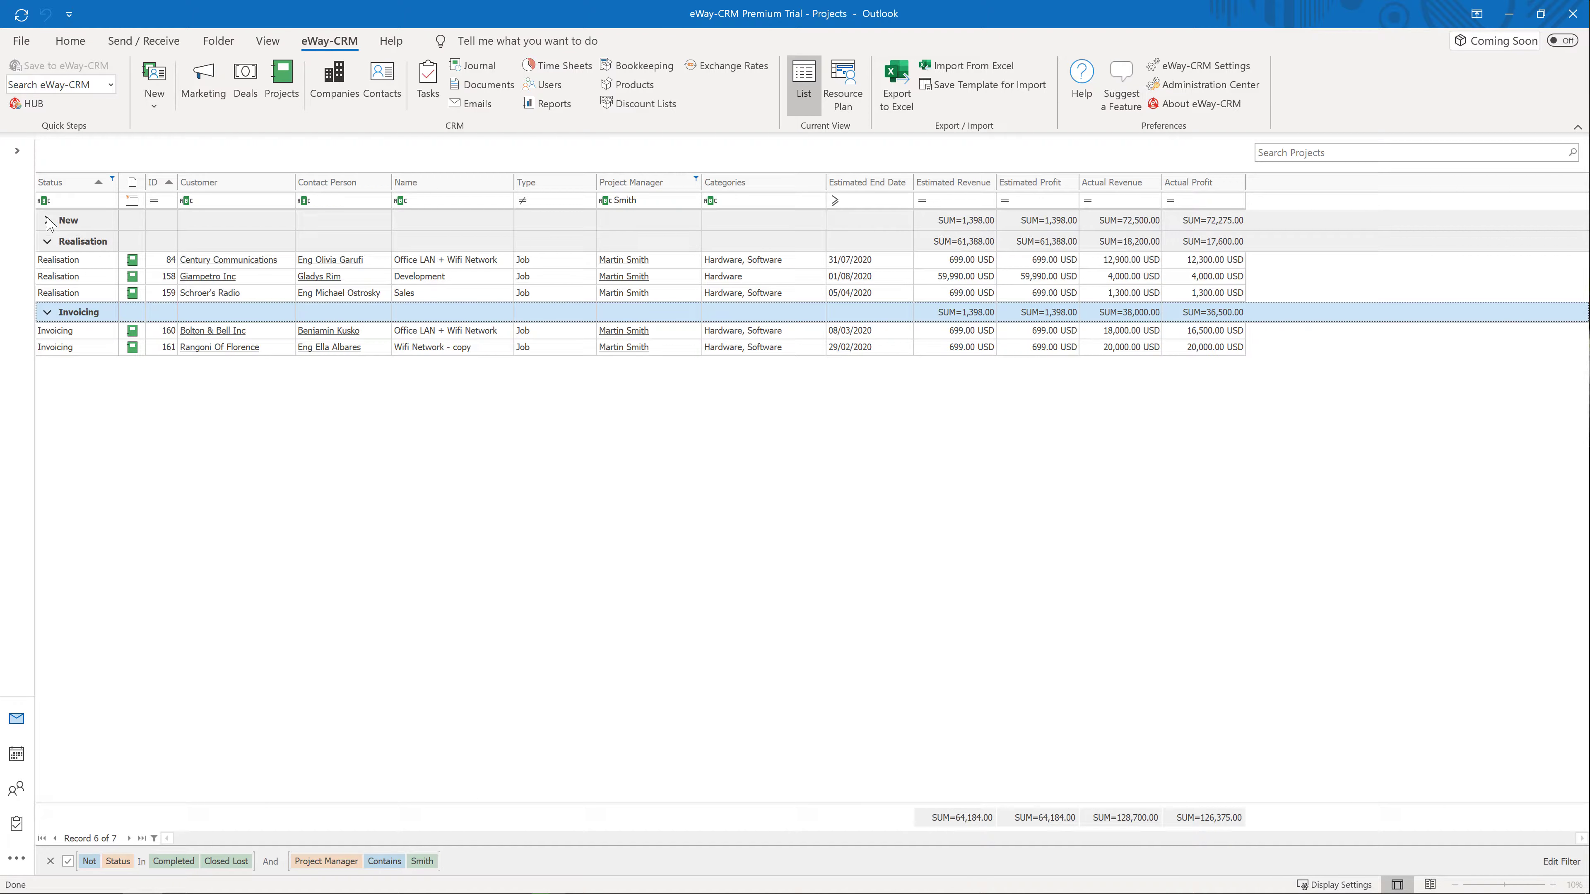
pyautogui.click(48, 221)
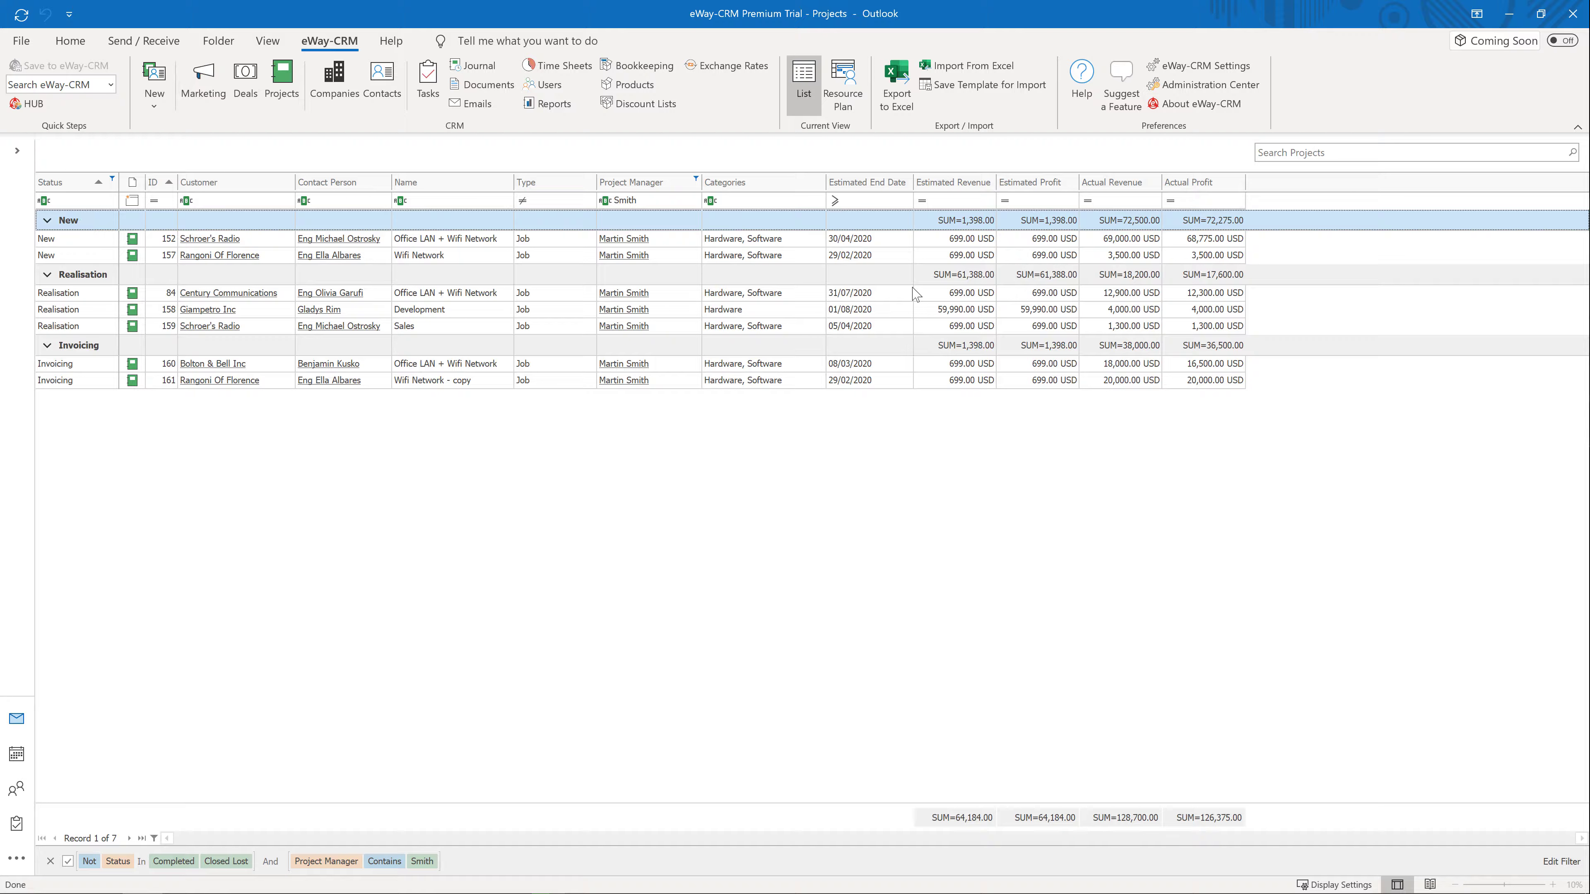
# Apply a green and white color scale to the Actual Profit column with conditional formatting
pyautogui.rightClick(1180, 187)
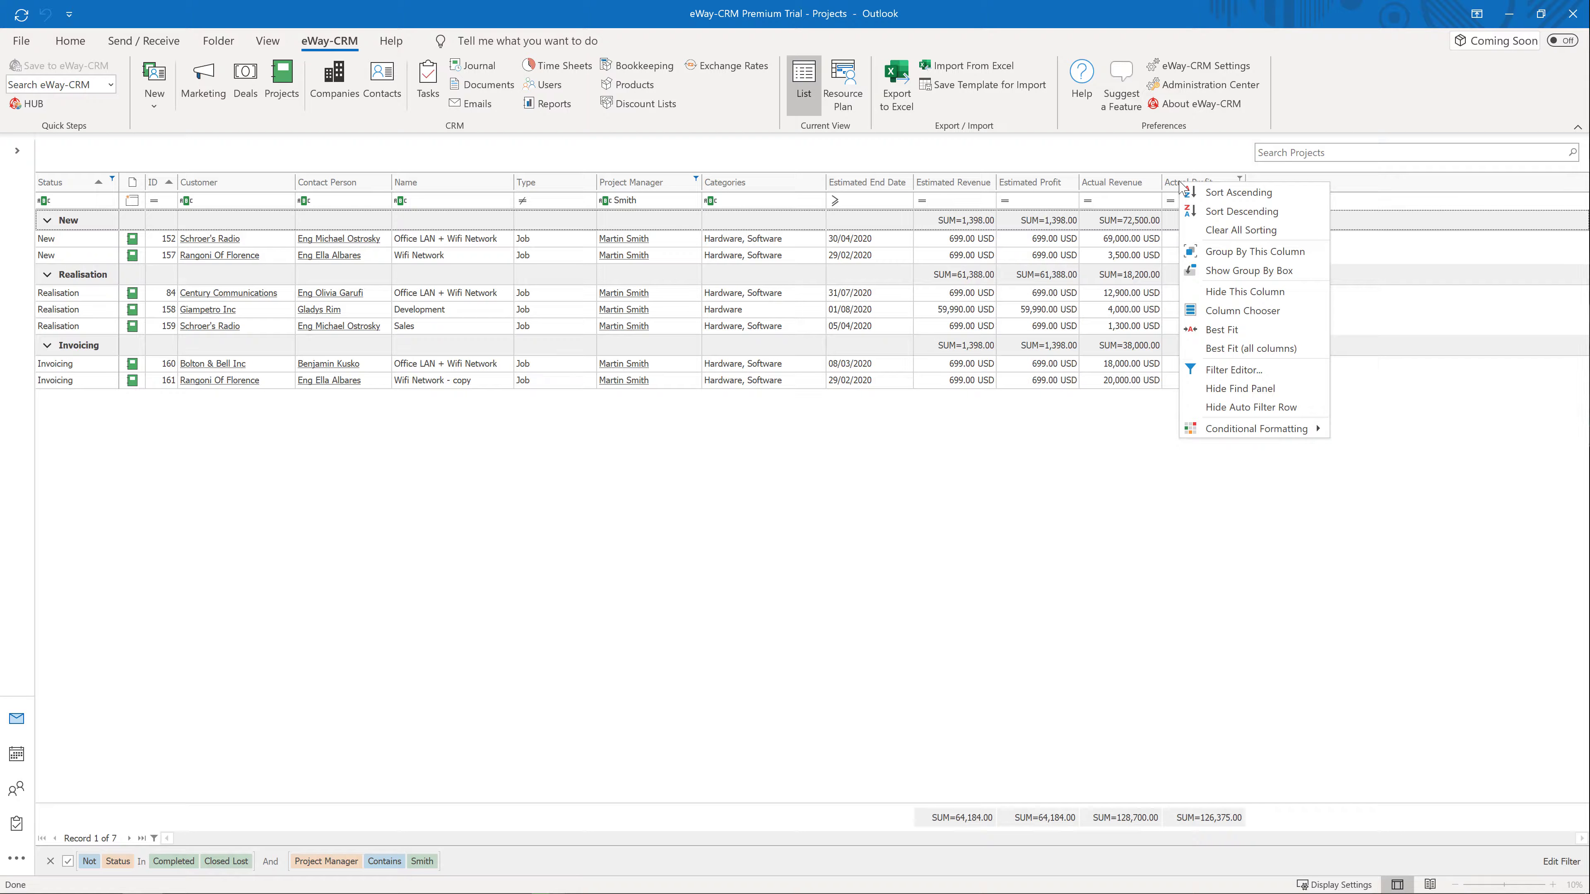
pyautogui.click(1278, 429)
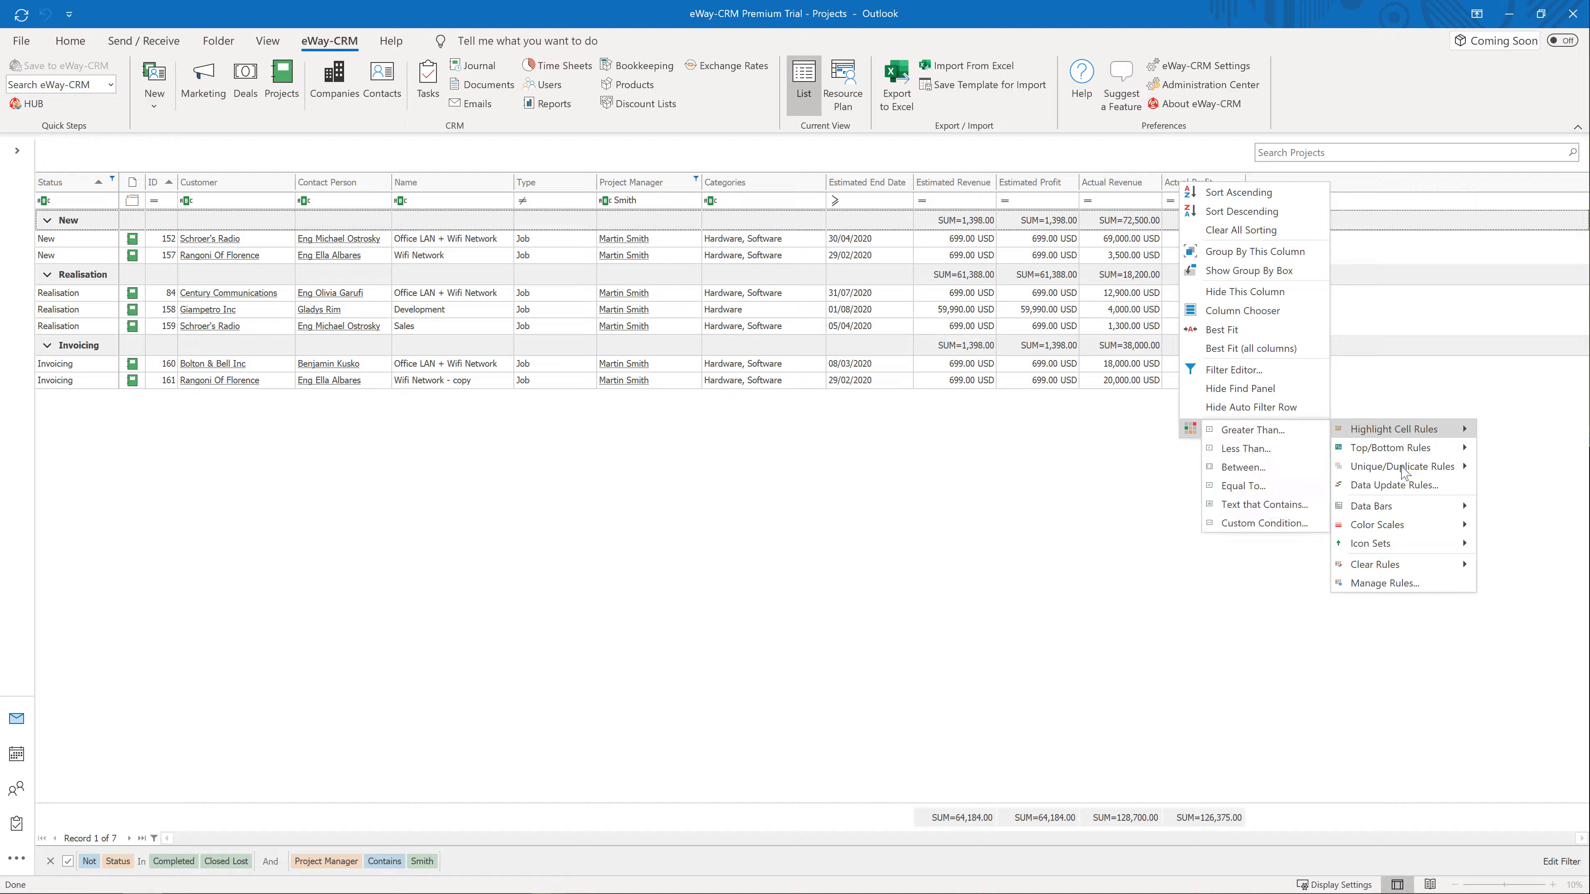
pyautogui.moveTo(1421, 532)
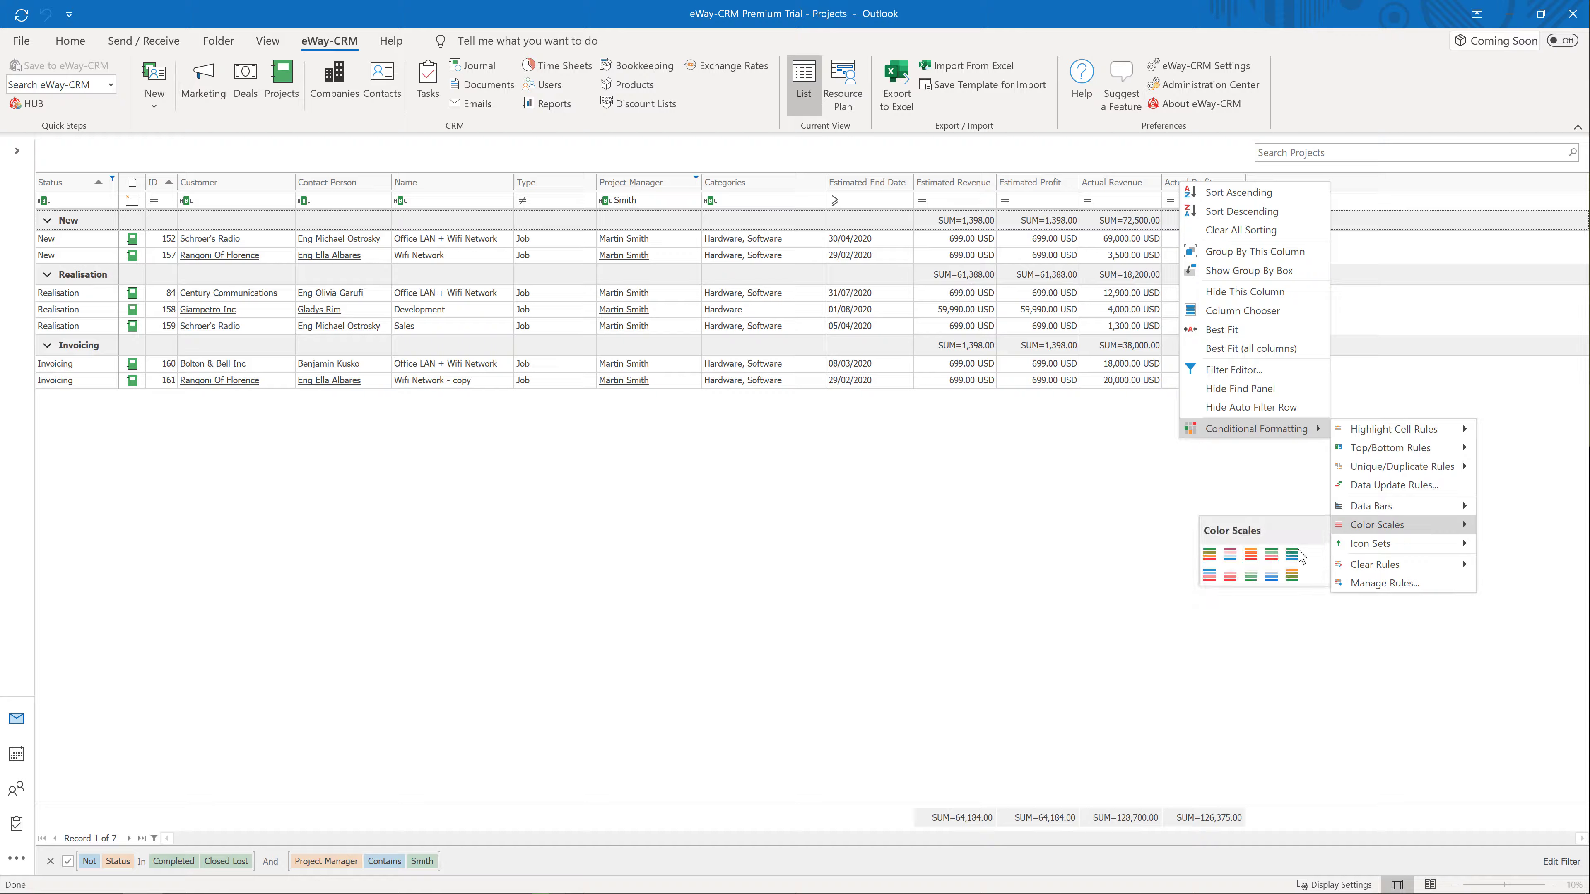
pyautogui.click(1252, 585)
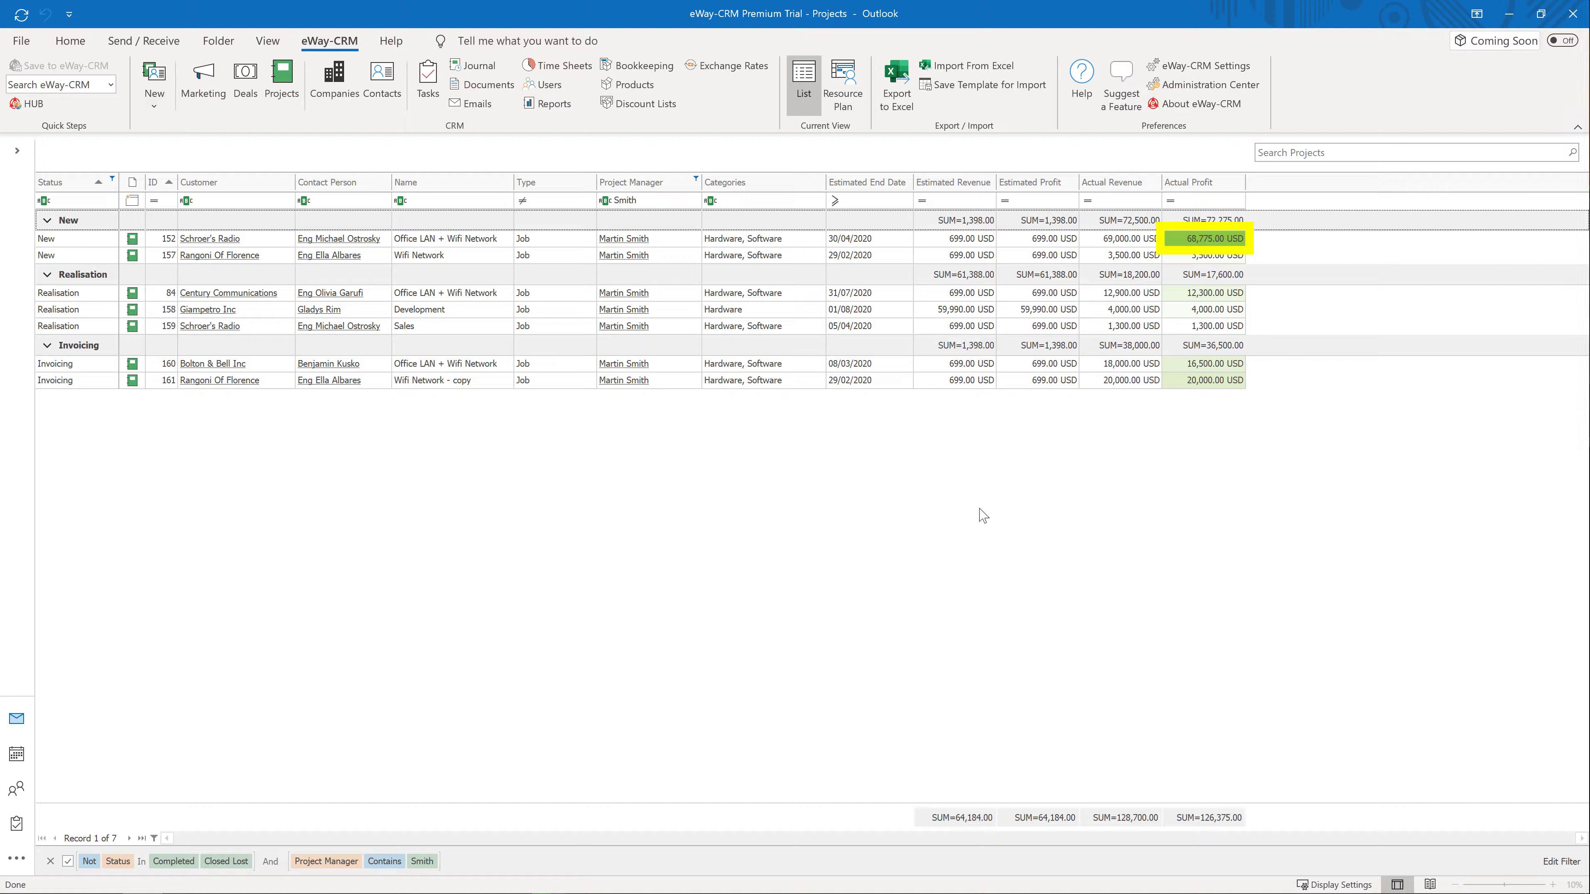
# Save the current list layout as a view named with the project manager's surname, shared with all users, and check it among the saved views
pyautogui.click(67, 862)
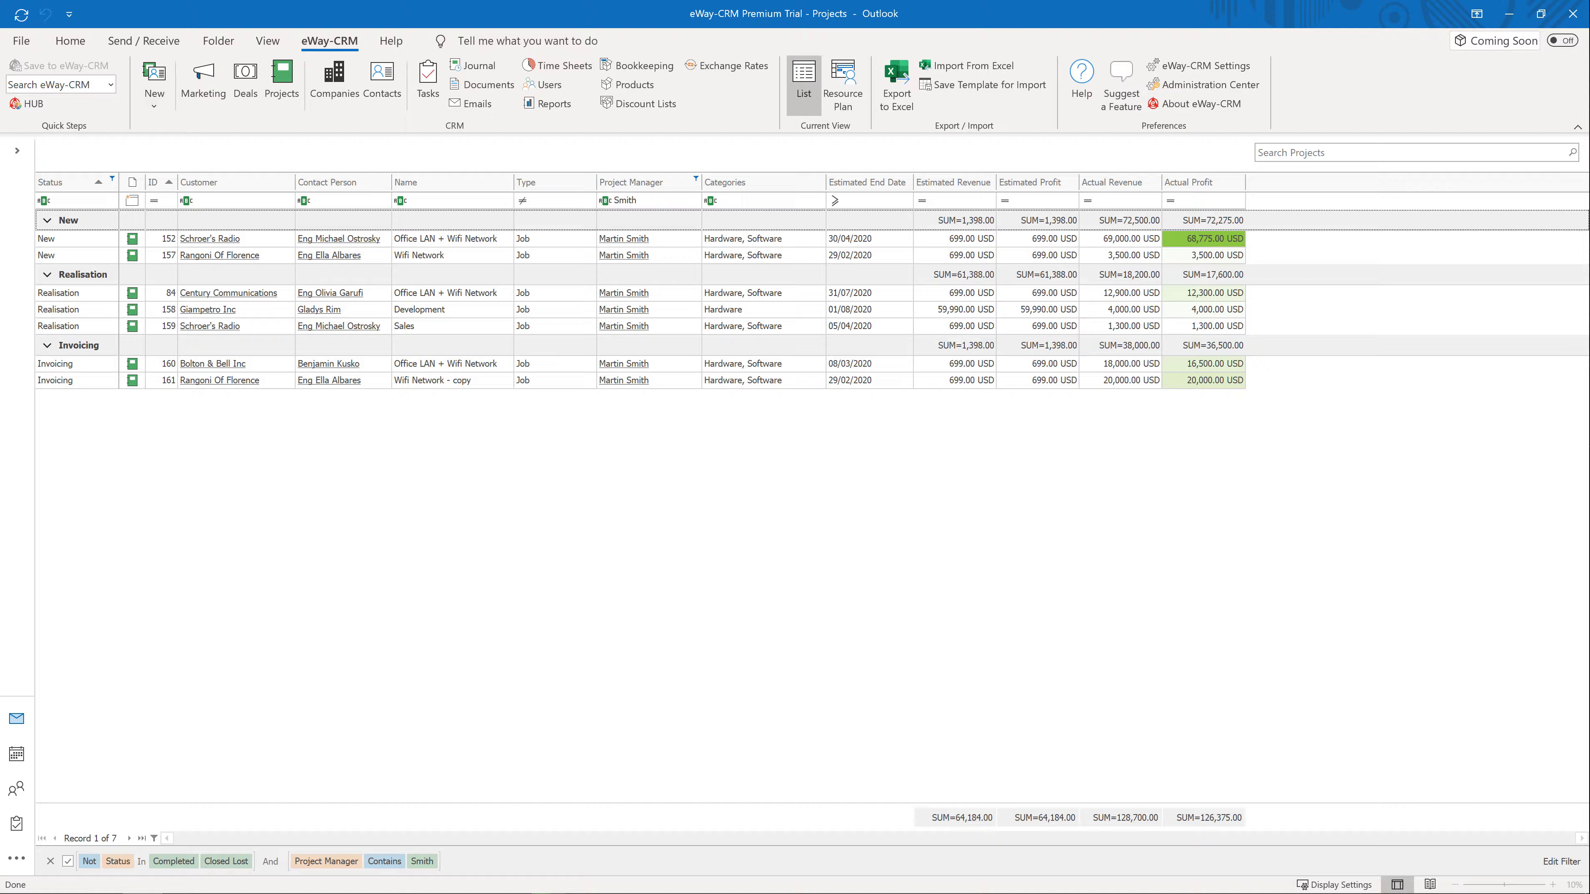
pyautogui.click(154, 838)
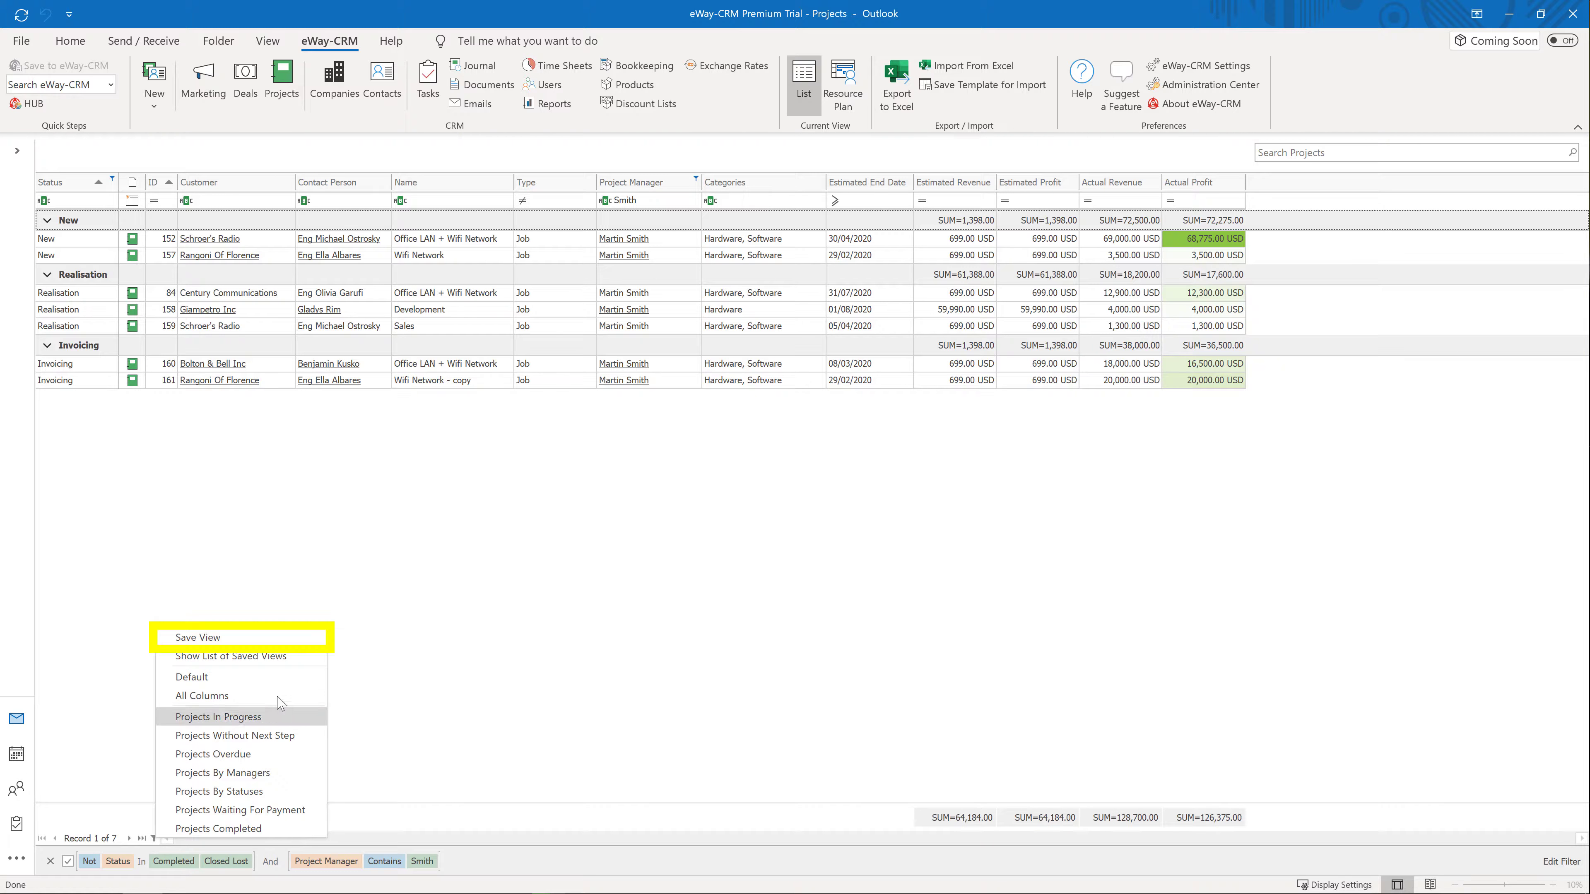
pyautogui.click(287, 637)
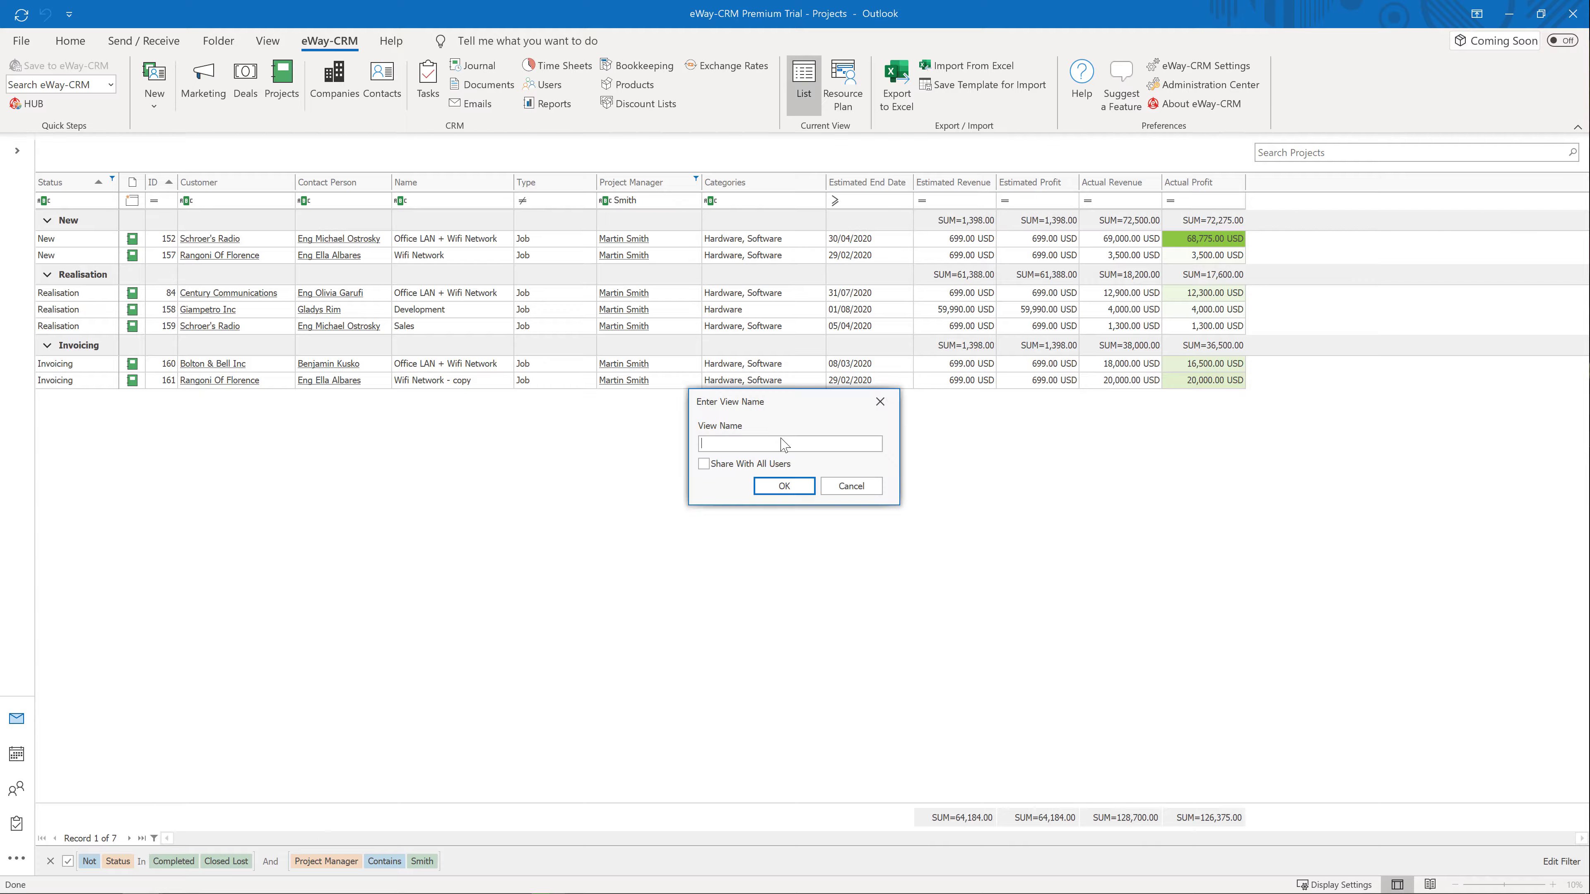
pyautogui.write('Smith')
pyautogui.click(790, 464)
pyautogui.click(807, 487)
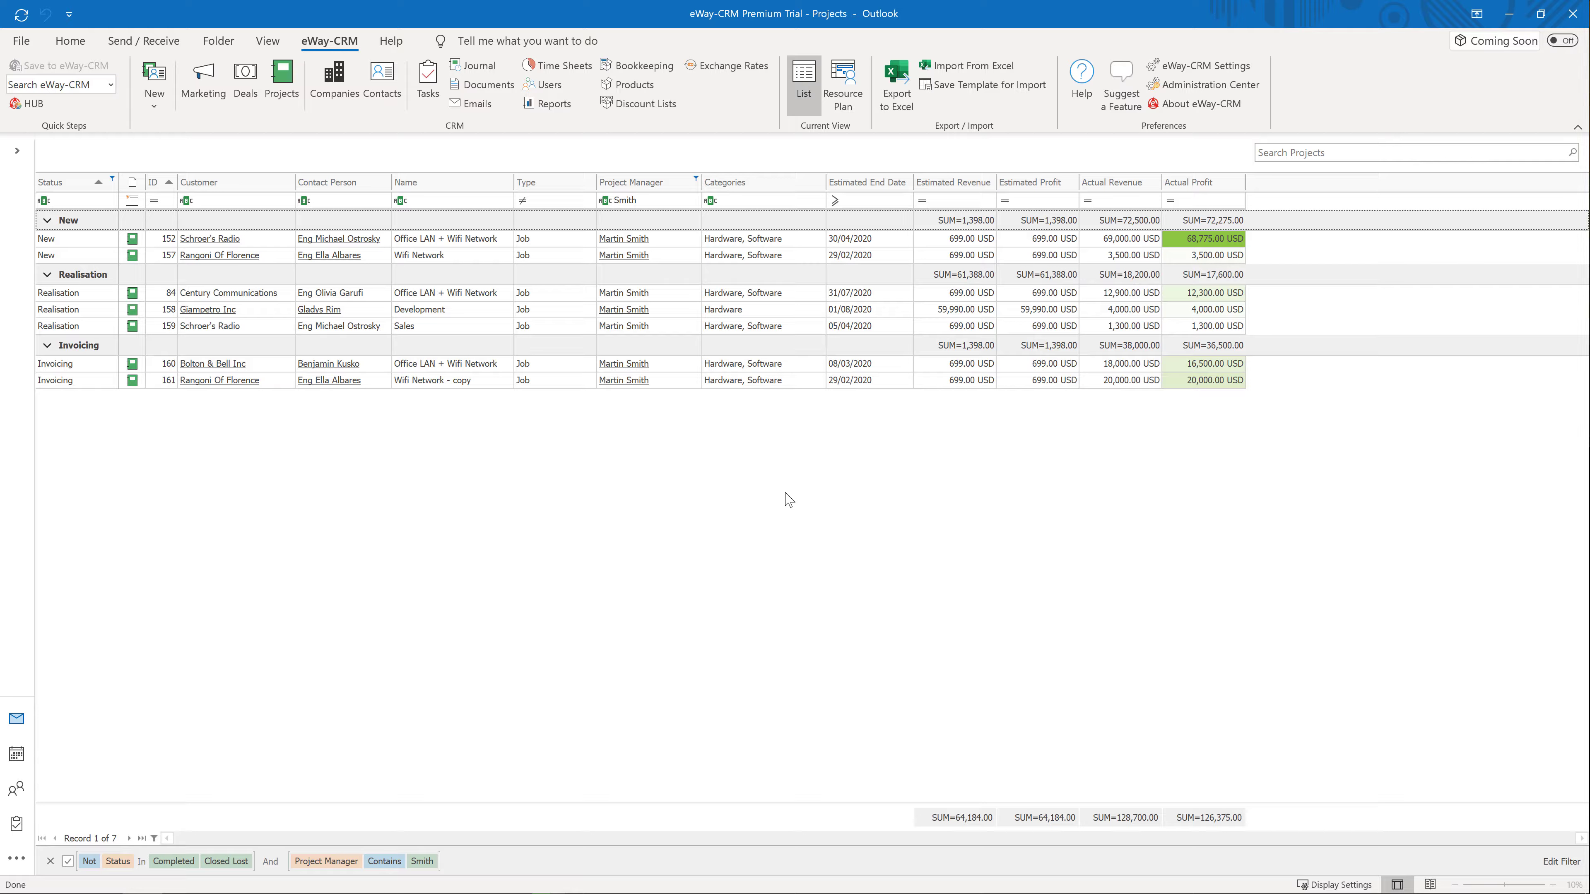
pyautogui.click(153, 838)
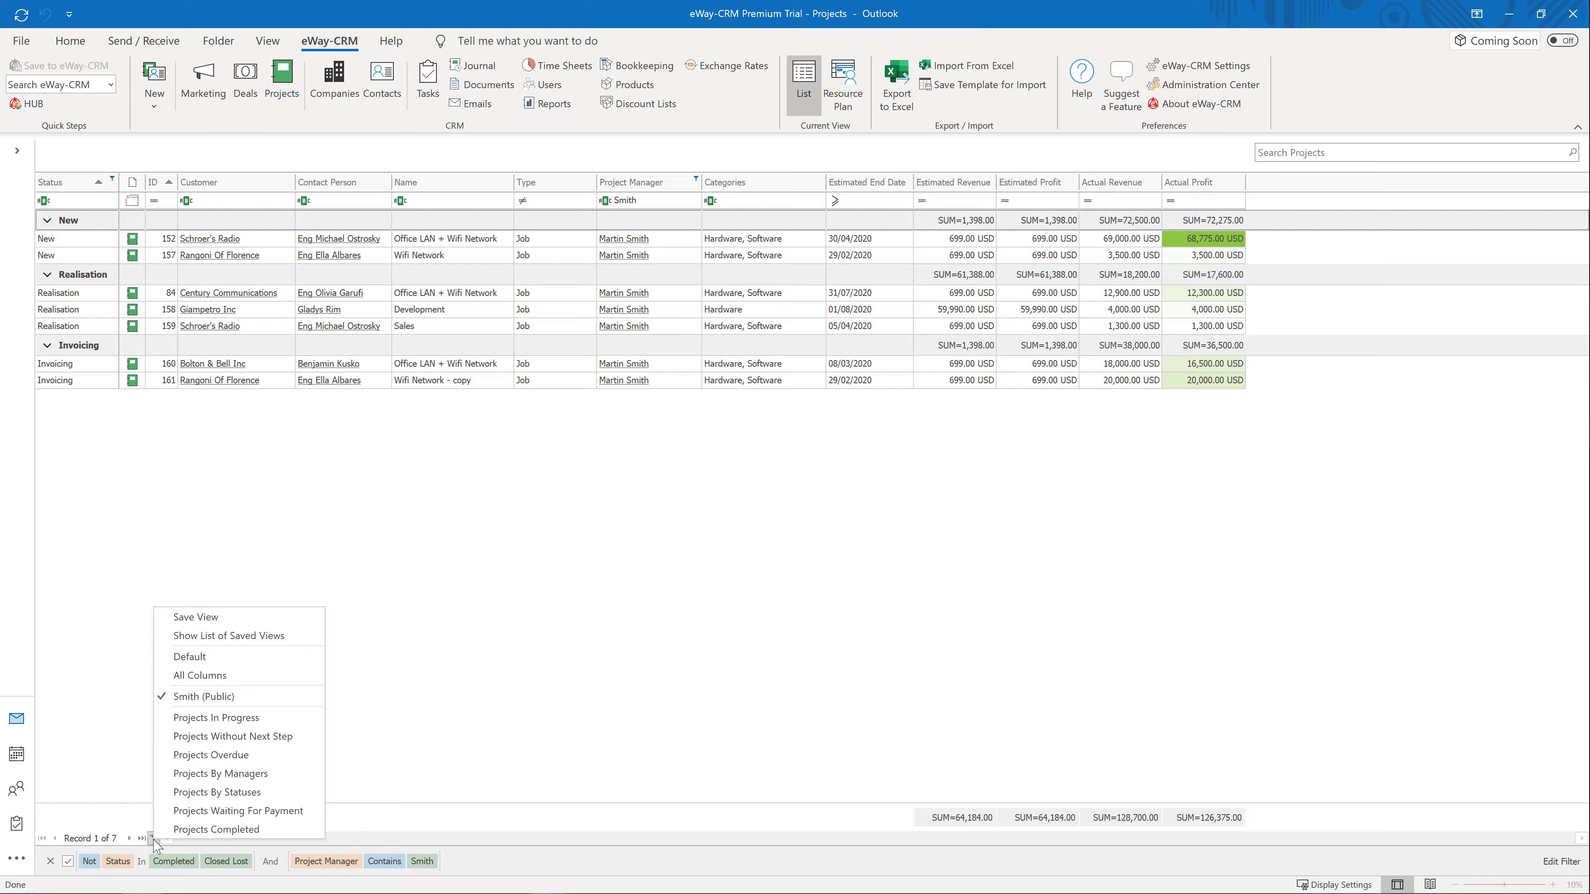
pyautogui.click(630, 627)
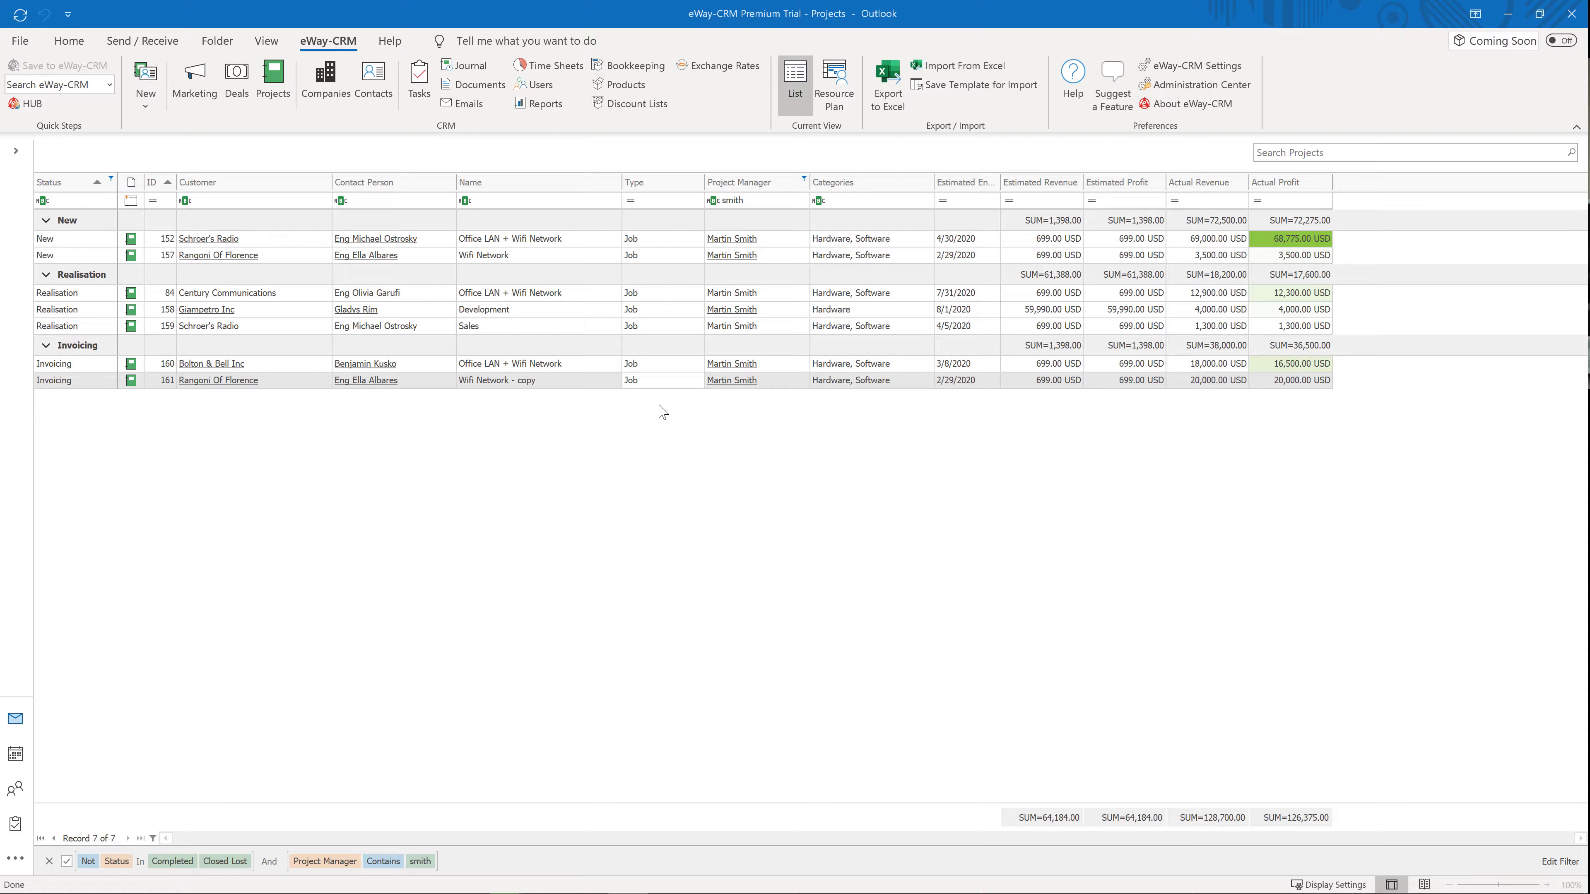
# Export the project list items to a Microsoft Excel file named report on the Desktop and open the file in Excel
pyautogui.rightClick(666, 385)
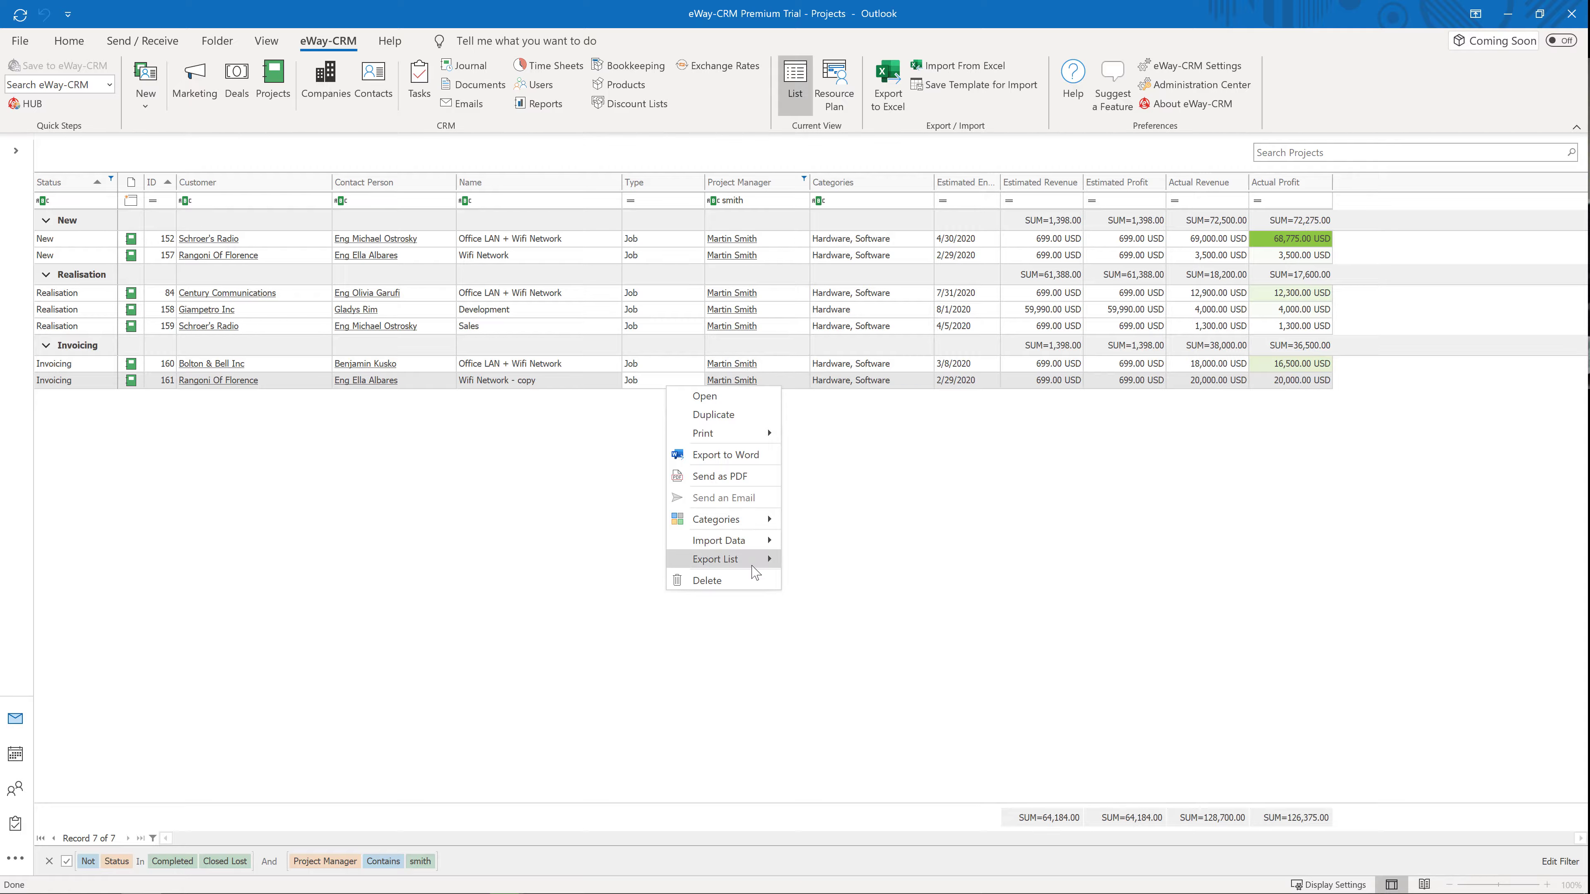
pyautogui.moveTo(715, 559)
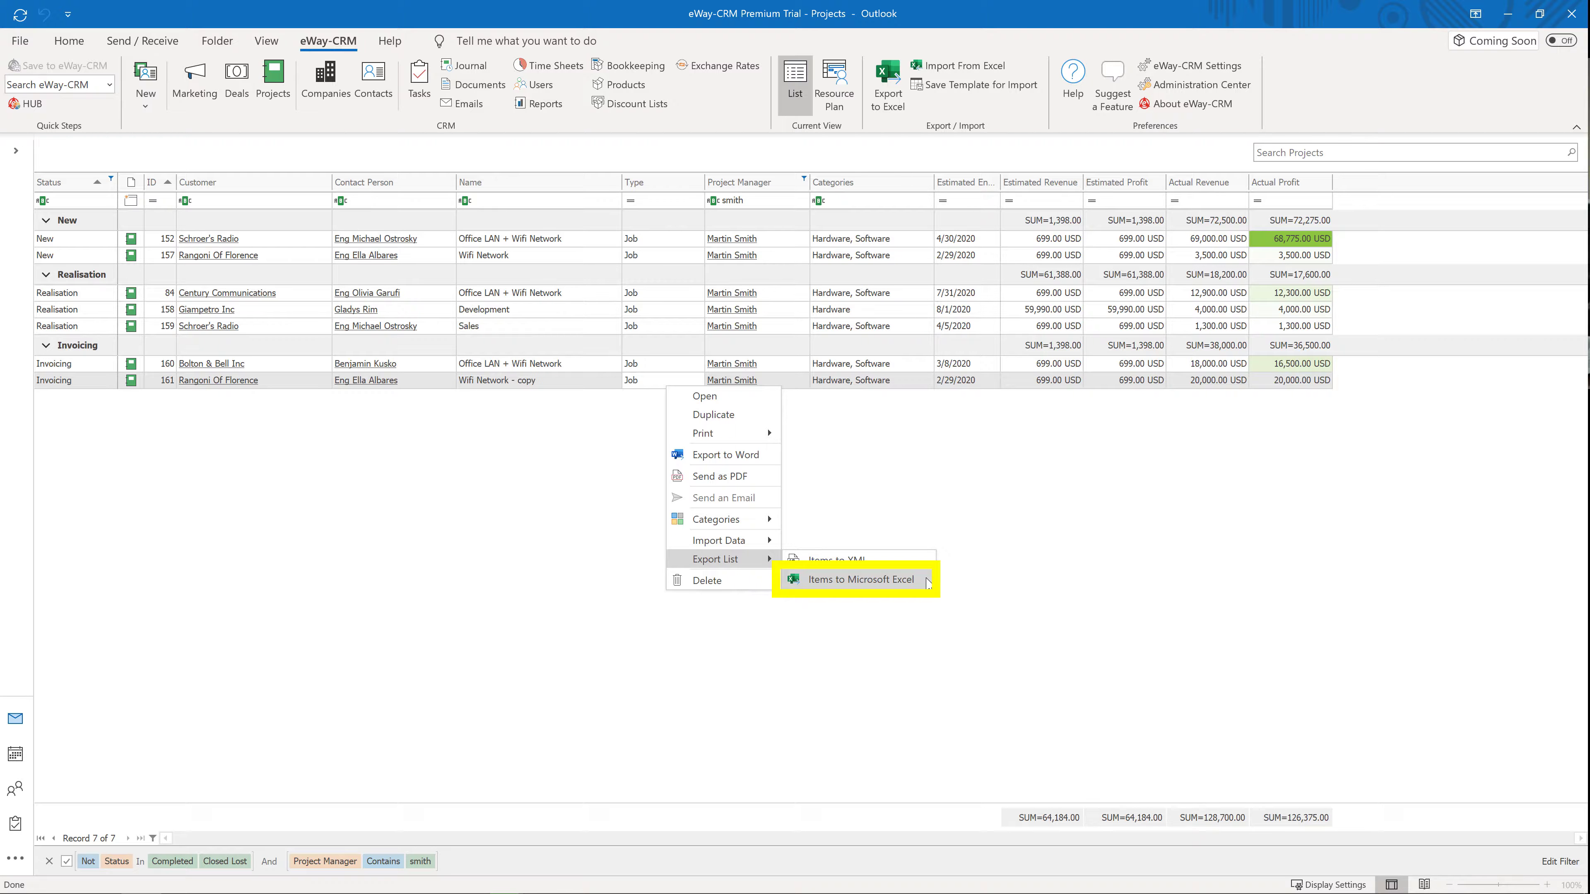
pyautogui.click(927, 583)
pyautogui.write('report')
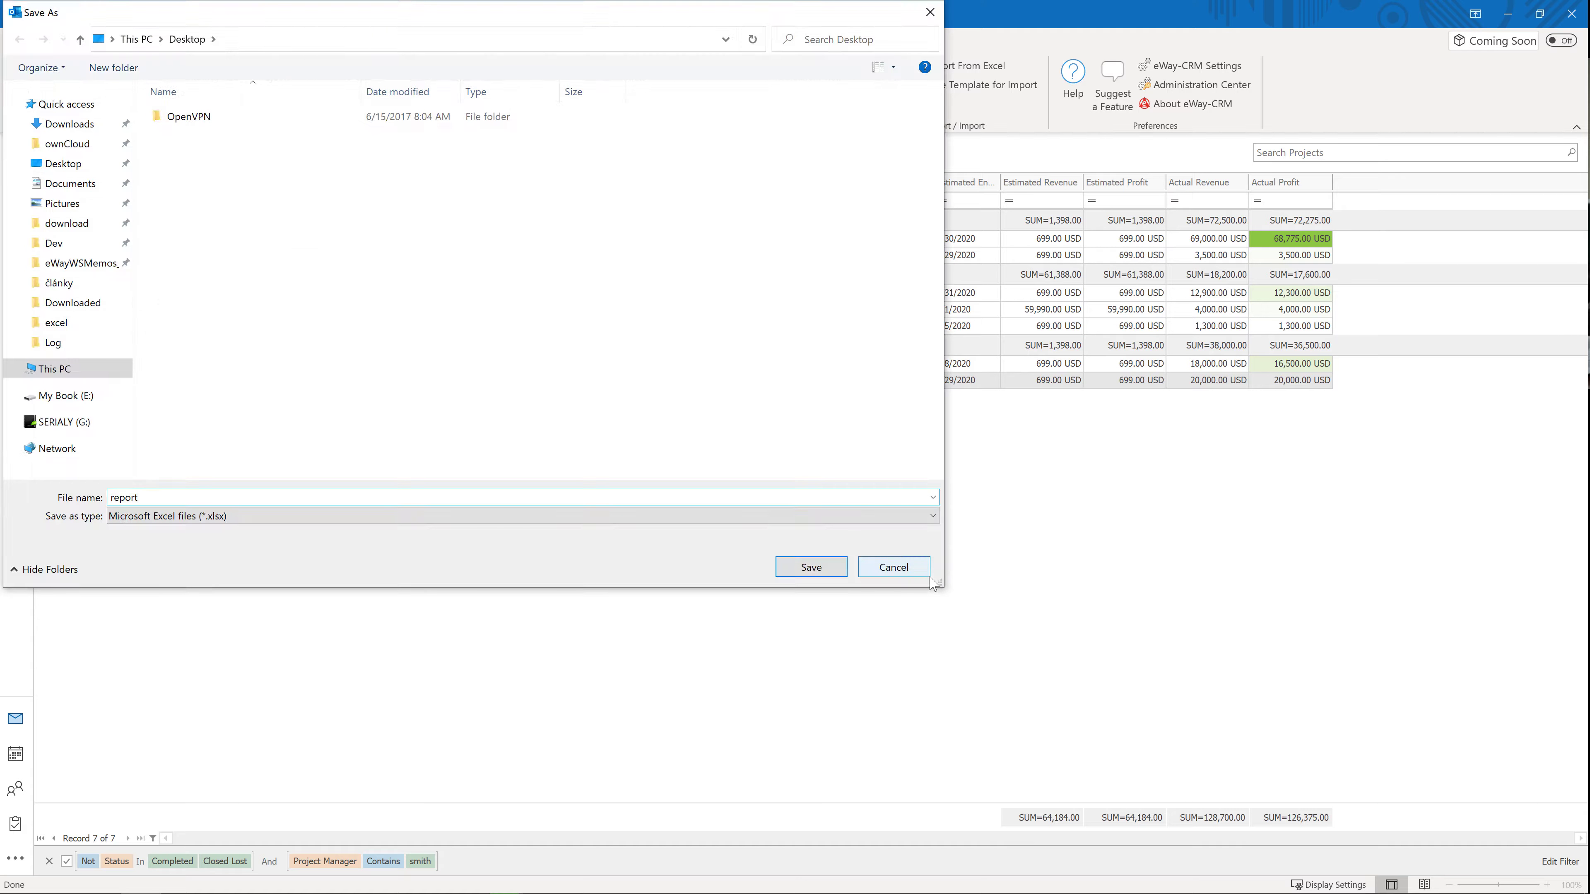
pyautogui.click(839, 565)
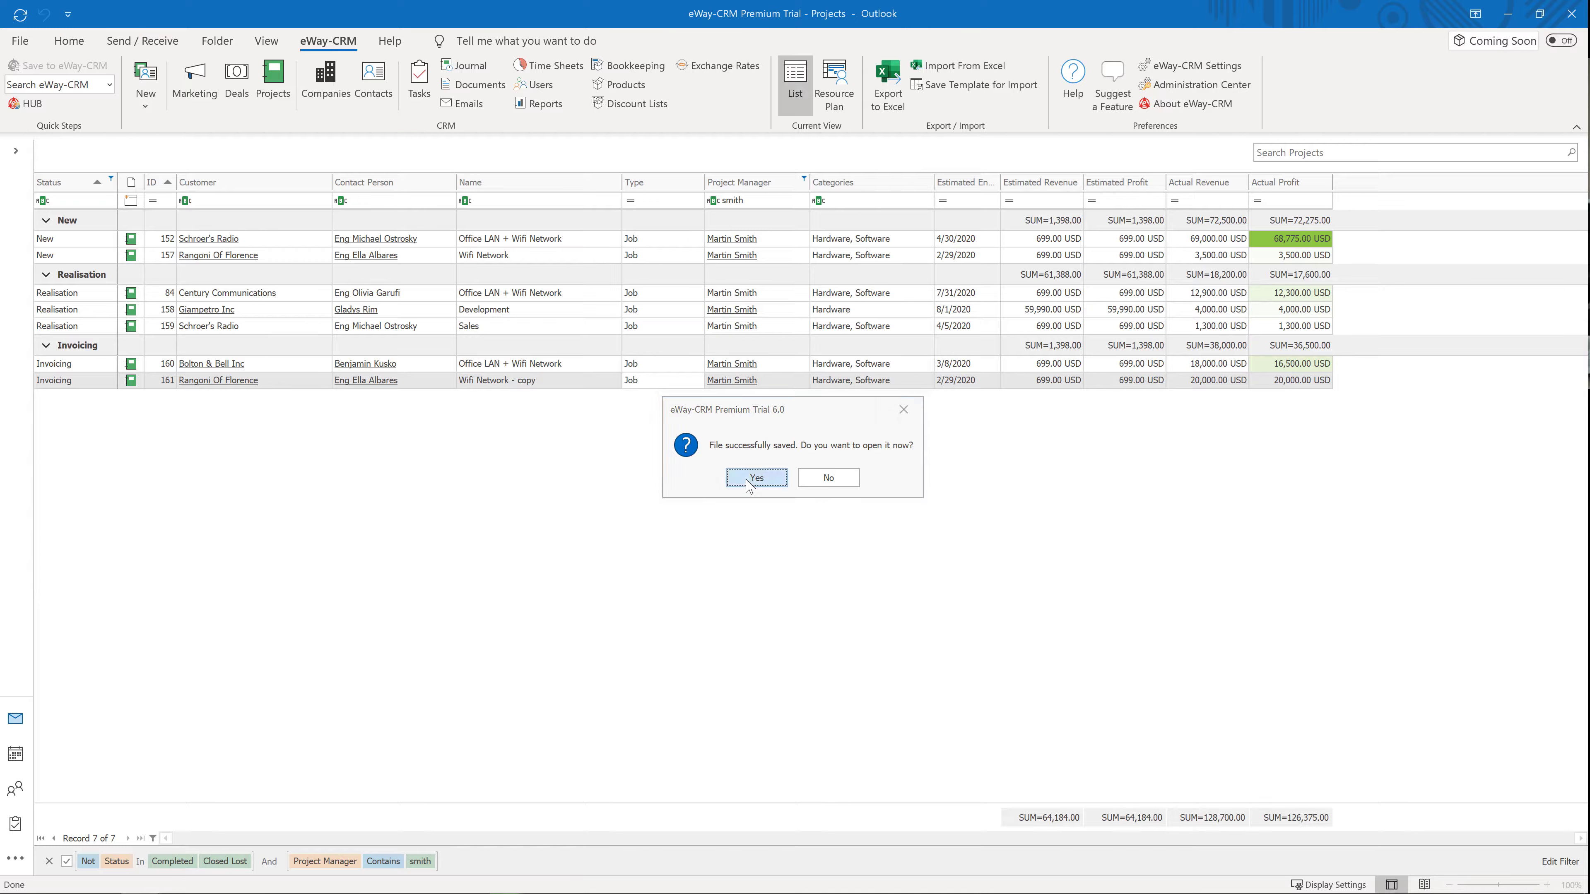
pyautogui.click(745, 479)
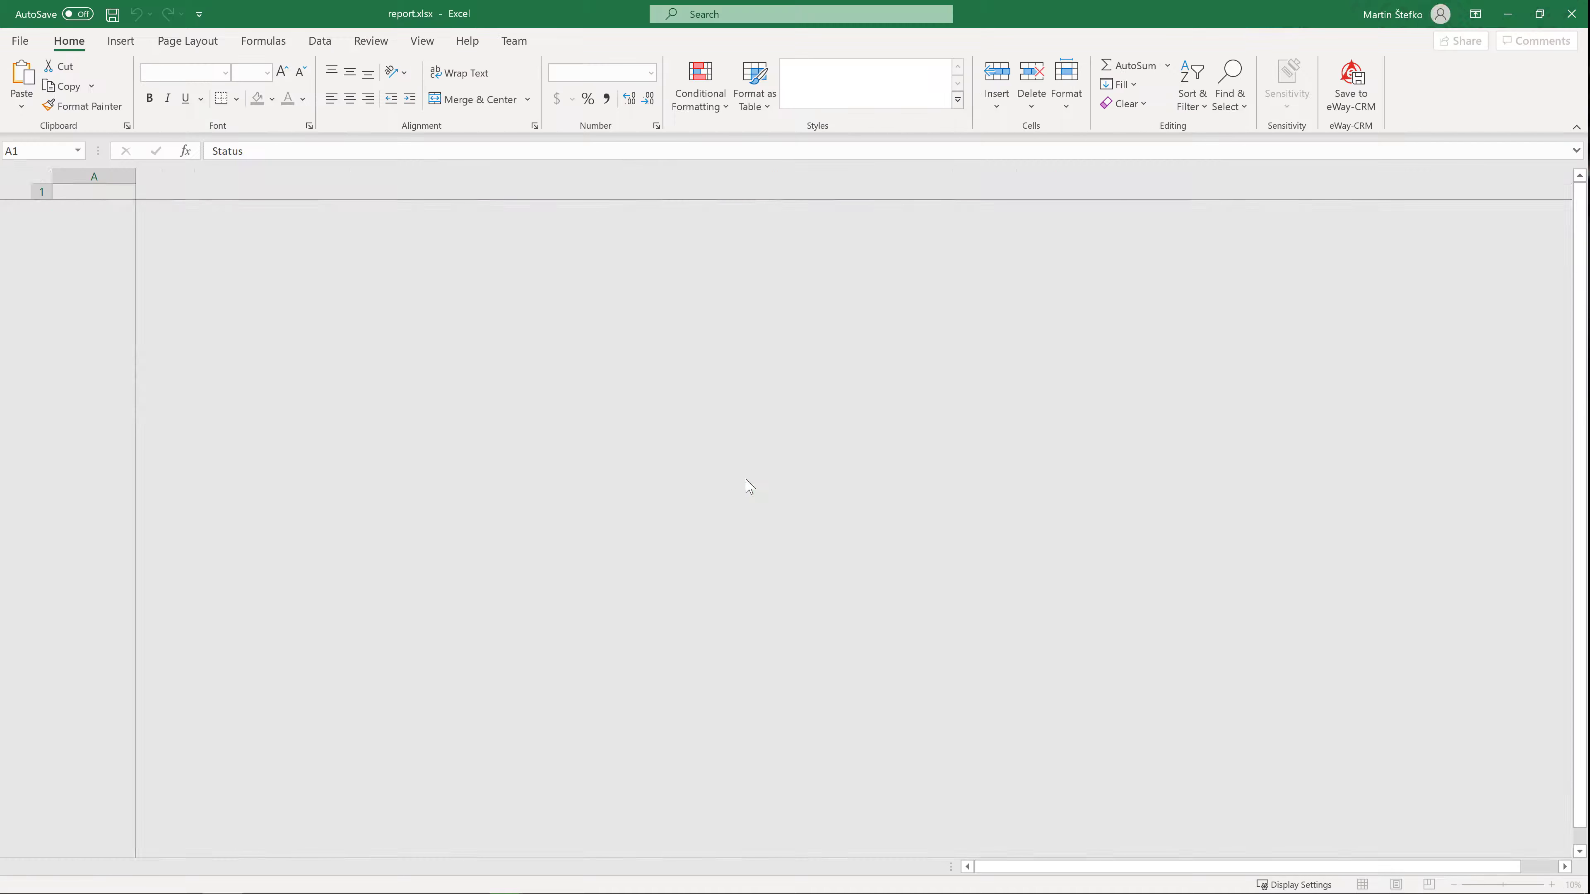